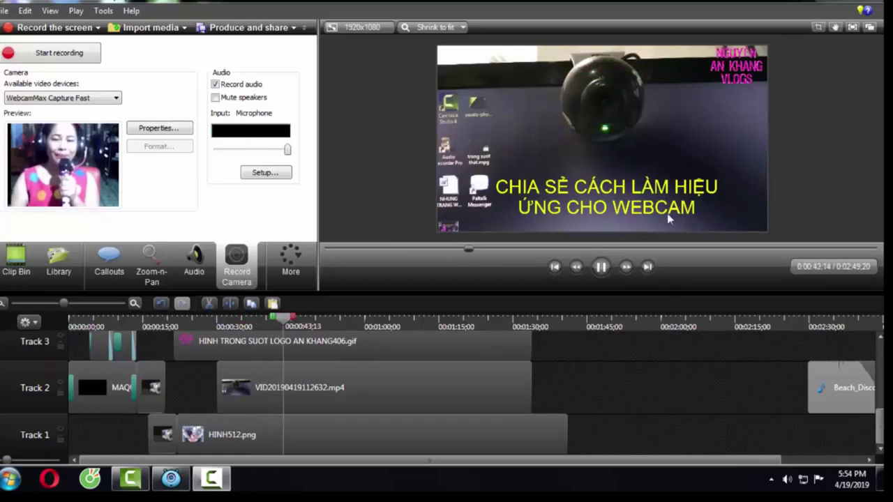
# - Switch to WebcamMax to view the live webcam picture and minimize its window
pyautogui.click(171, 478)
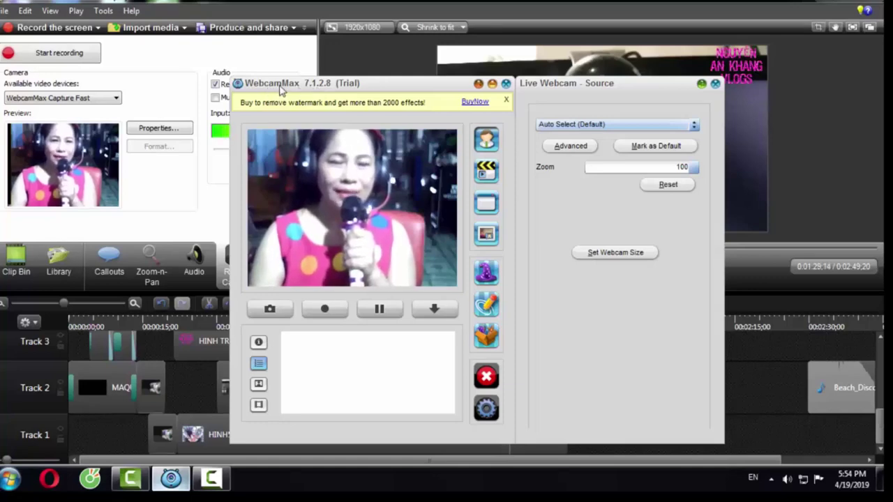
pyautogui.click(493, 84)
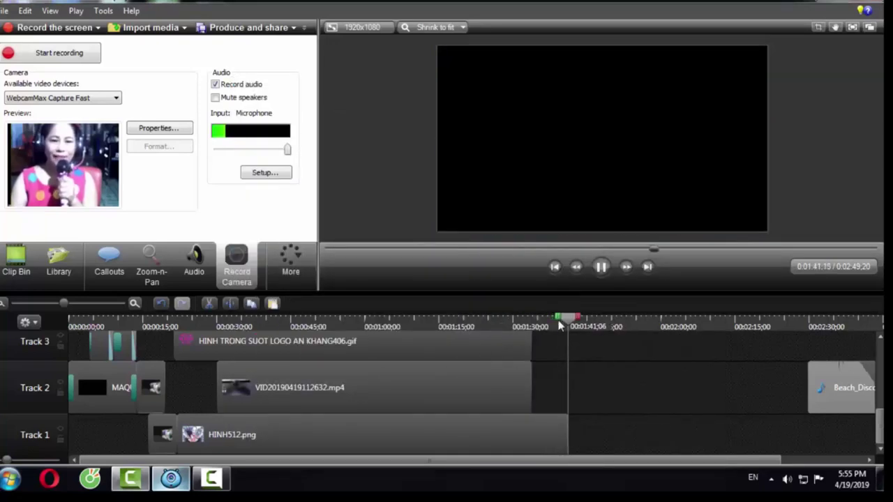
# - Move the timeline playhead to about 0:00:37 and select the VID20190419112632.mp4 clip
pyautogui.click(253, 370)
pyautogui.click(251, 364)
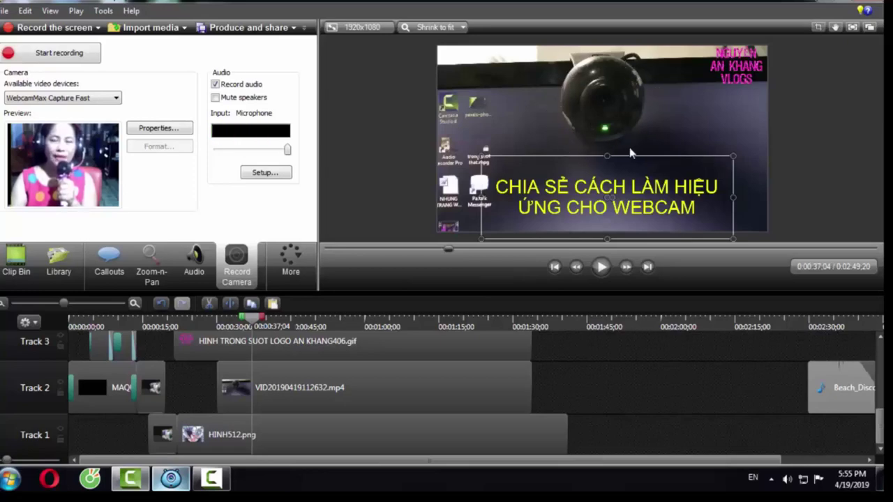
pyautogui.click(703, 124)
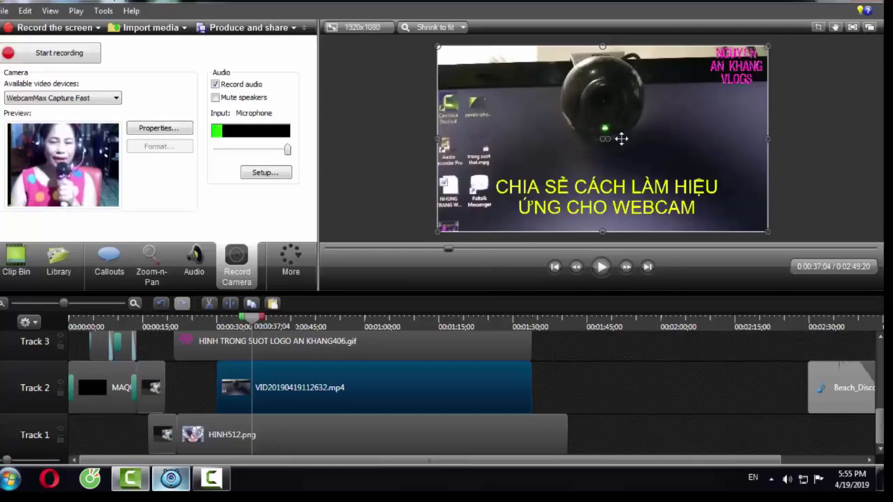
# - Switch to WebcamMax and open its Add Effects library
pyautogui.click(171, 478)
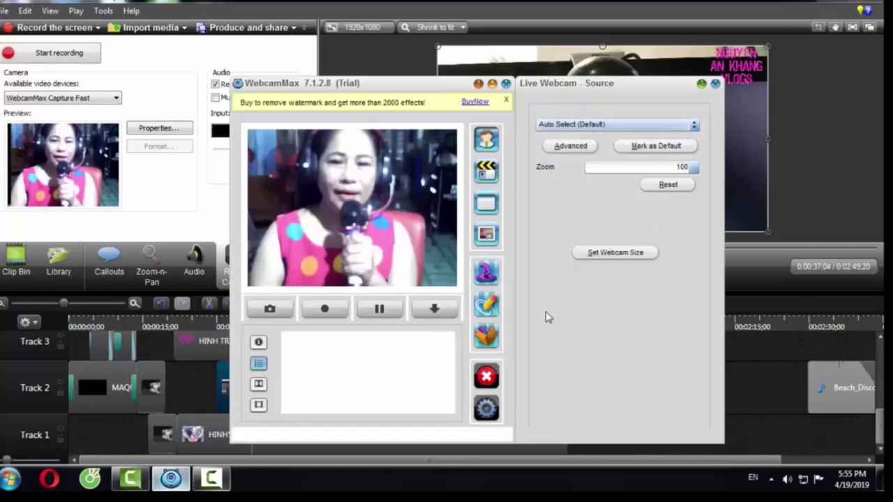
pyautogui.click(488, 272)
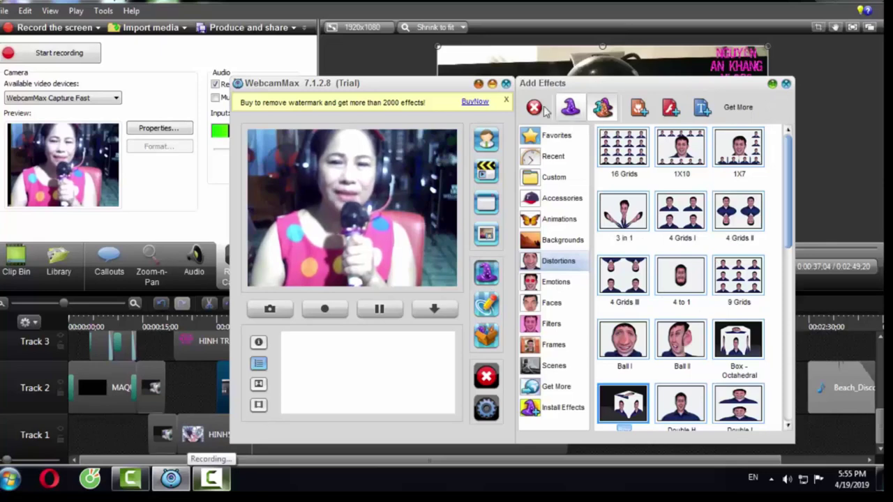
pyautogui.click(570, 108)
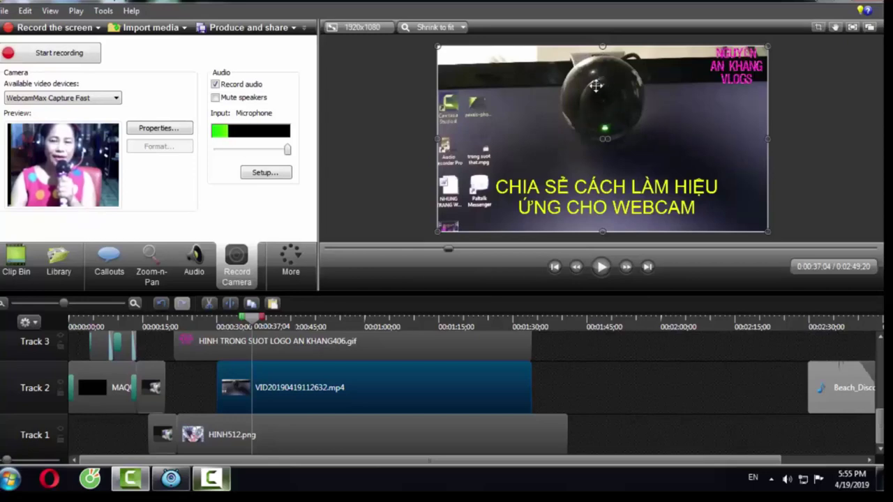
# - Nudge the webcam video slightly on the Camtasia canvas, and bring WebcamMax back to the front at a slightly higher position
pyautogui.moveTo(616, 91); pyautogui.dragTo(642, 122)
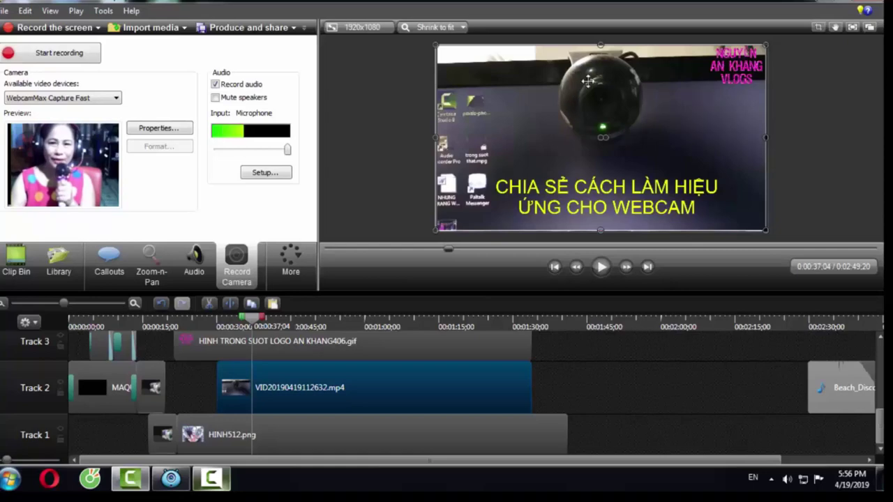
pyautogui.click(171, 482)
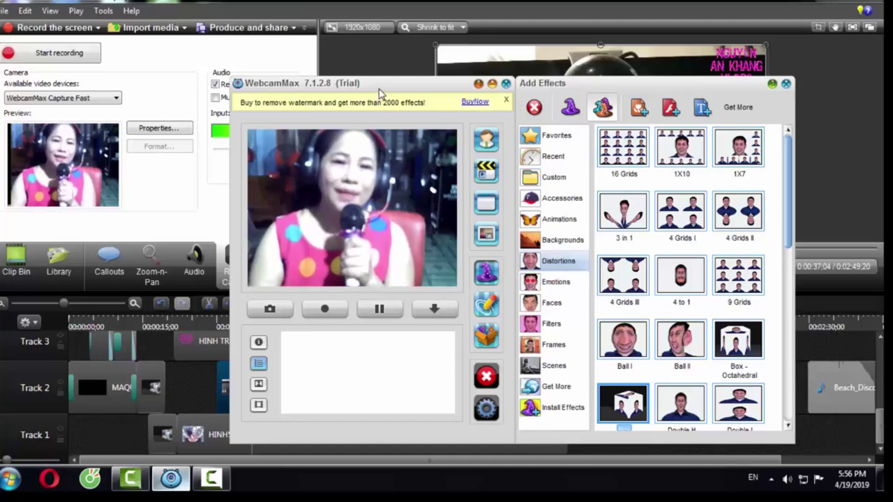
pyautogui.moveTo(393, 92); pyautogui.dragTo(447, 74)
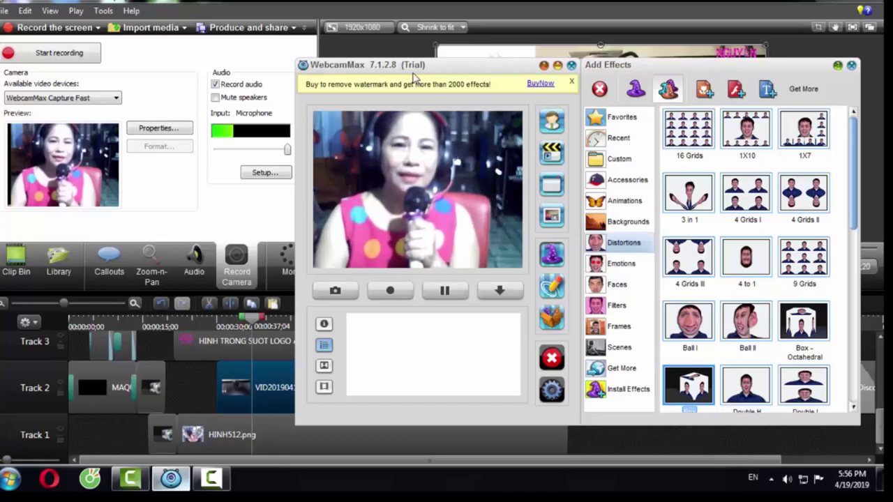
pyautogui.moveTo(420, 69); pyautogui.dragTo(361, 66)
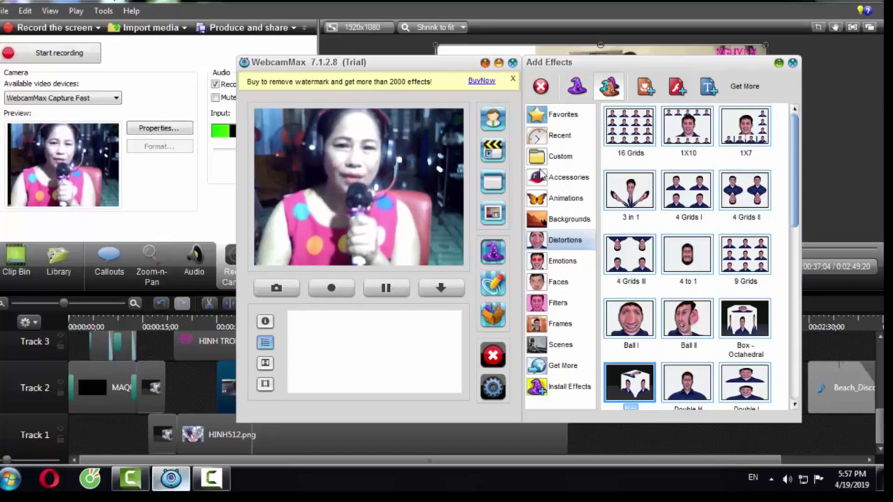
# - Try the Eyes - Carlight accessory effect on the webcam picture and remove it
pyautogui.click(561, 178)
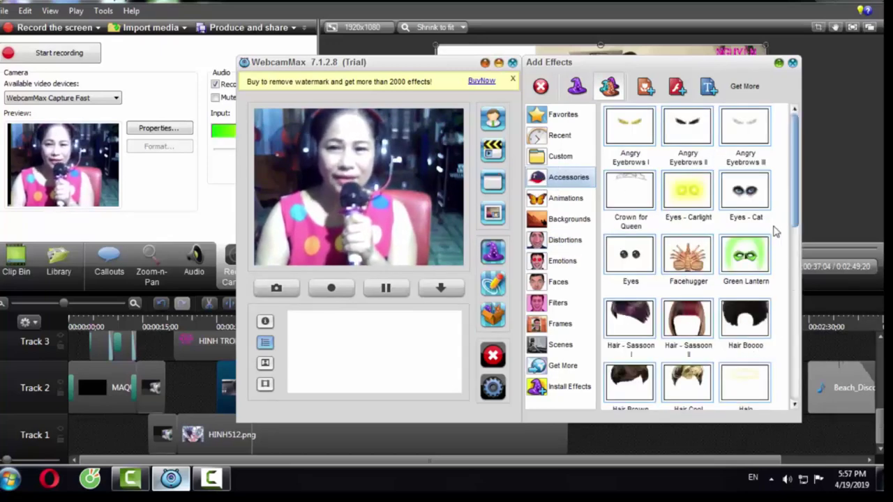
pyautogui.doubleClick(688, 198)
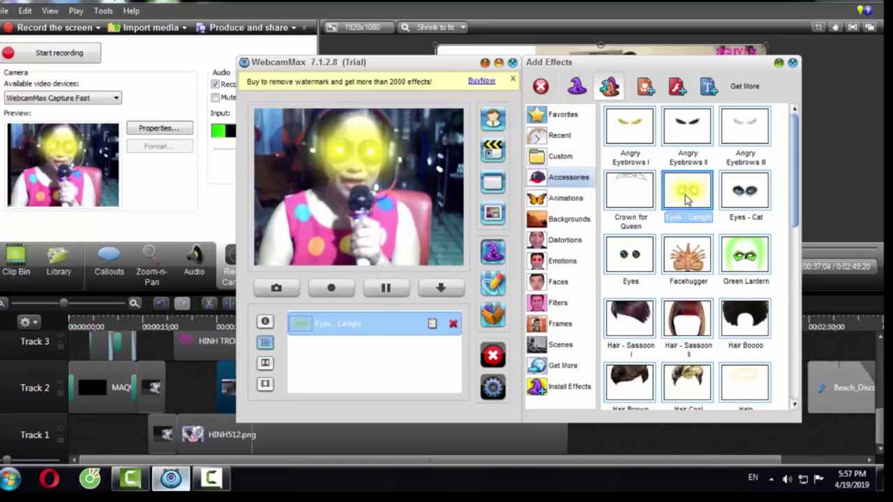
pyautogui.click(454, 325)
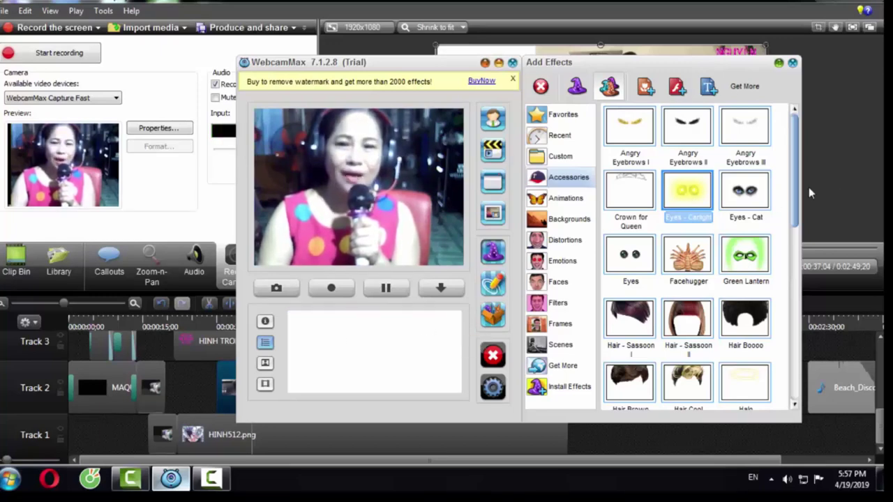
# - Try the Eyes - Cat accessory effect on the webcam picture and remove it
pyautogui.click(745, 194)
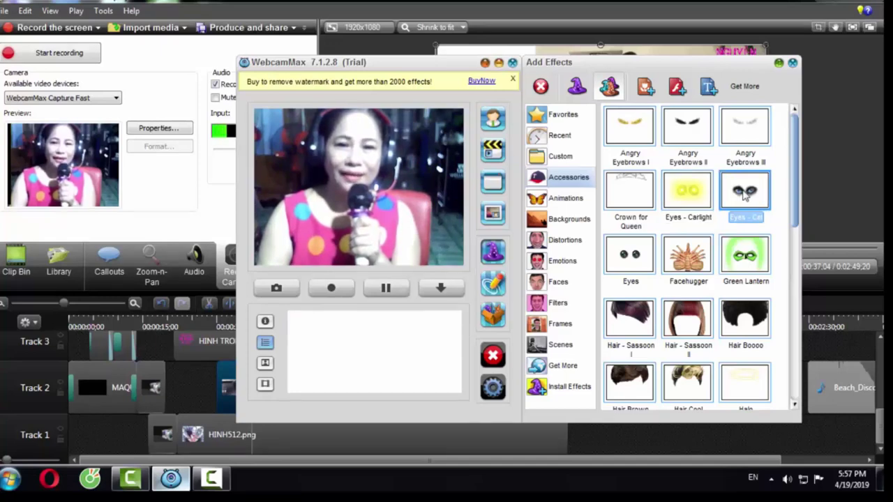
pyautogui.click(745, 194)
pyautogui.click(744, 193)
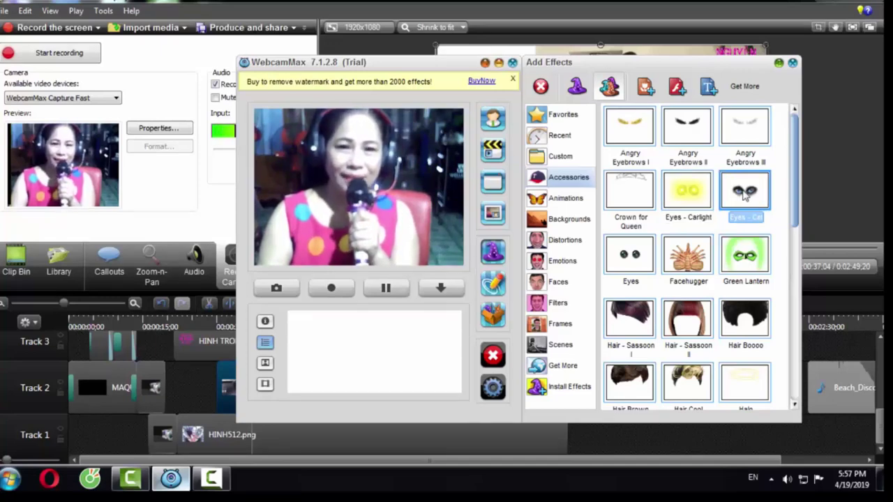
pyautogui.click(744, 194)
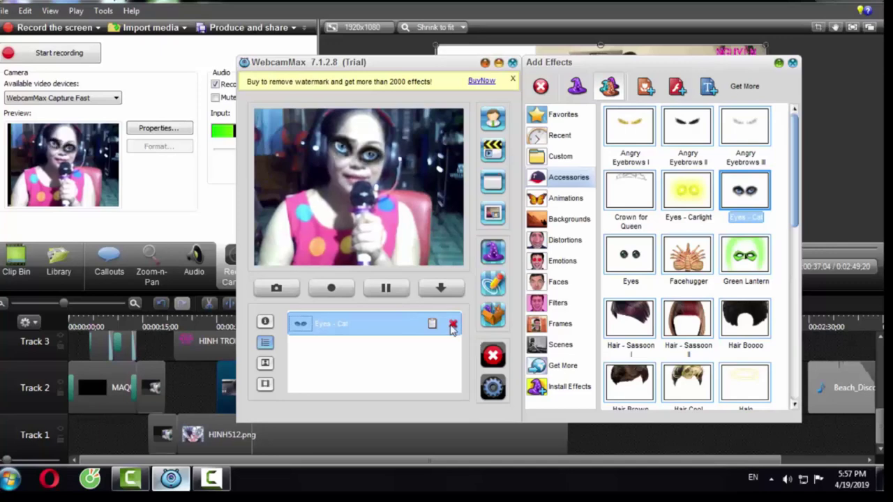
pyautogui.click(452, 326)
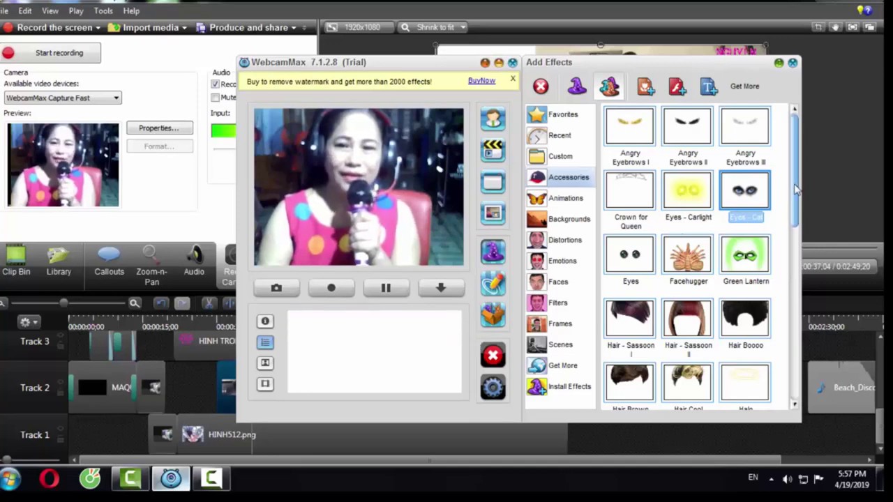
# - Try the Sunglasses II accessory effect on the webcam picture and remove it
pyautogui.scroll(-1, 795, 201)
pyautogui.moveTo(799, 200); pyautogui.dragTo(814, 370)
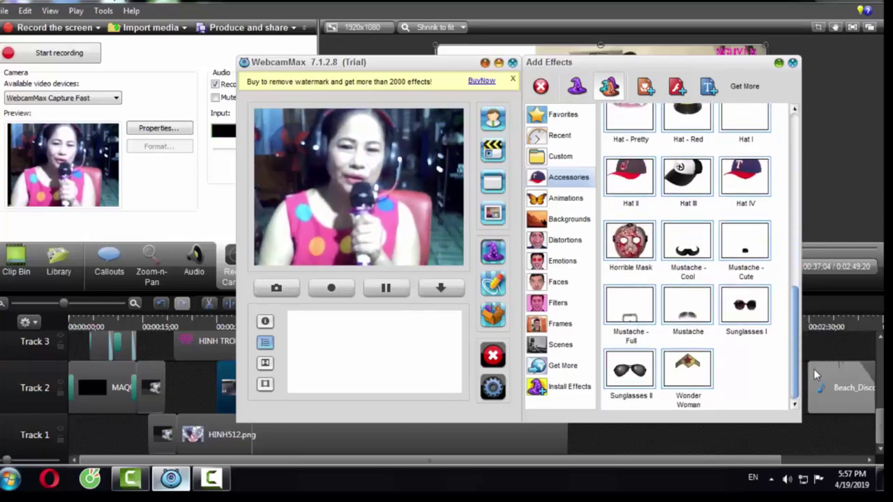
pyautogui.click(640, 376)
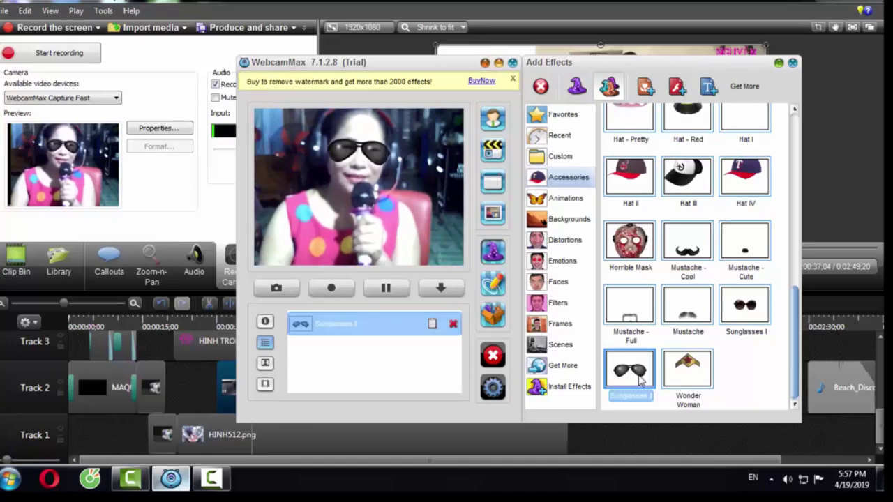
pyautogui.click(453, 326)
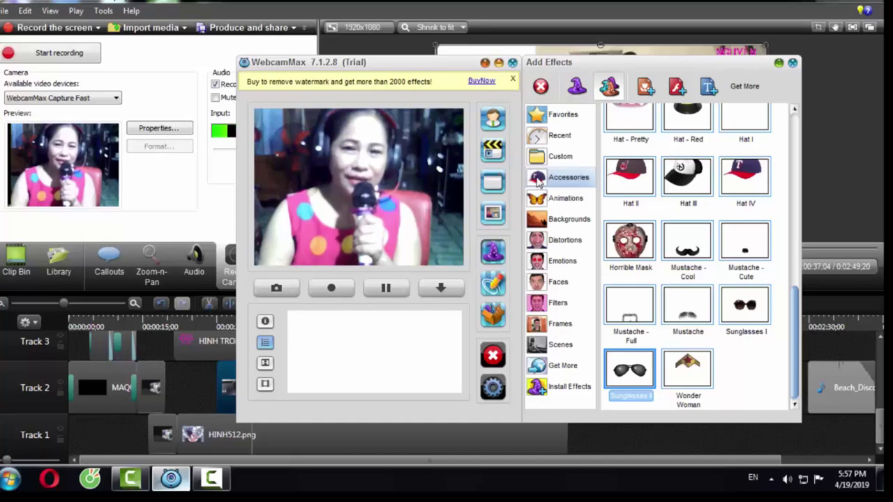
# - Try the blue and green Butterfly Fluttering animations at new spots on the webcam picture and remove both
pyautogui.click(543, 200)
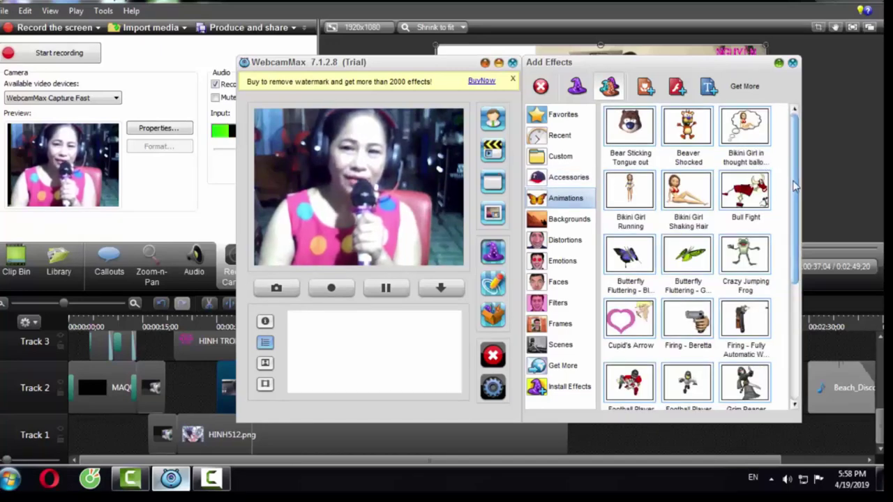
pyautogui.moveTo(795, 185); pyautogui.dragTo(796, 223)
pyautogui.scroll(-3, 797, 224)
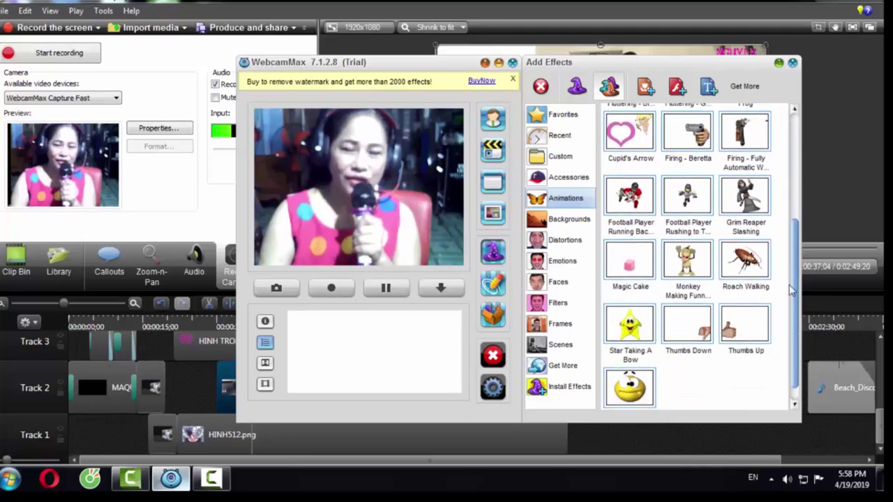
pyautogui.scroll(3, 791, 220)
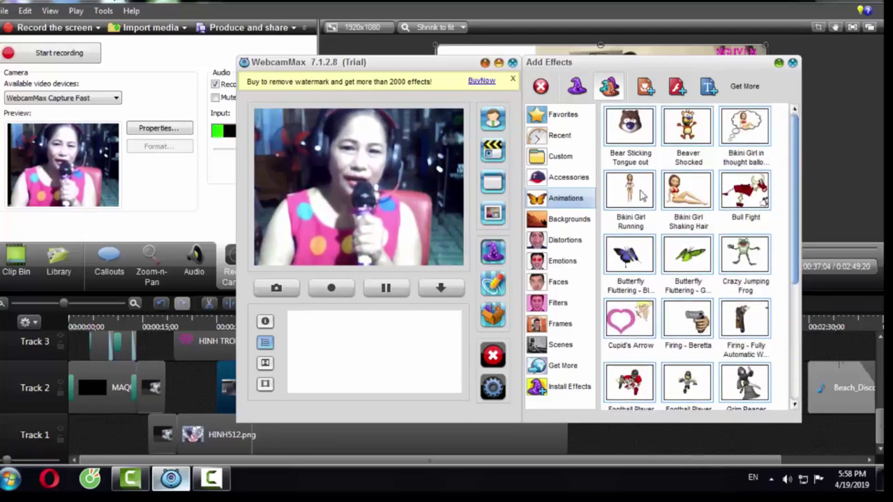
pyautogui.click(628, 257)
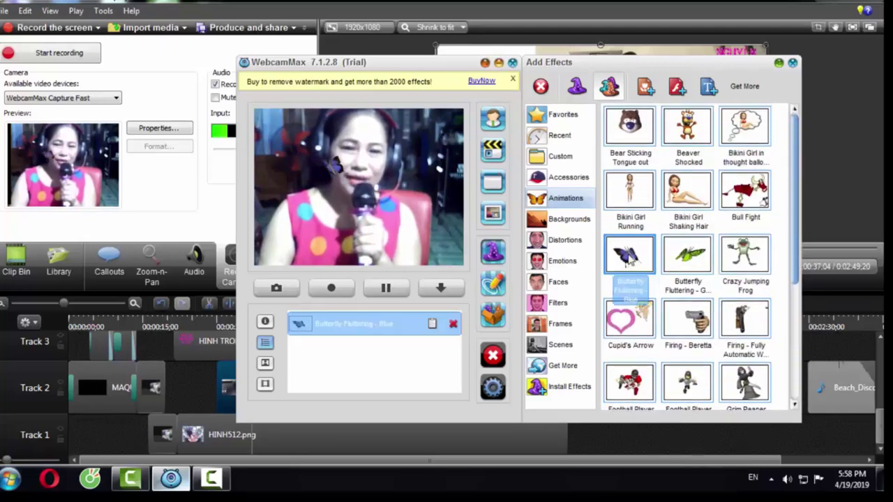
pyautogui.click(690, 258)
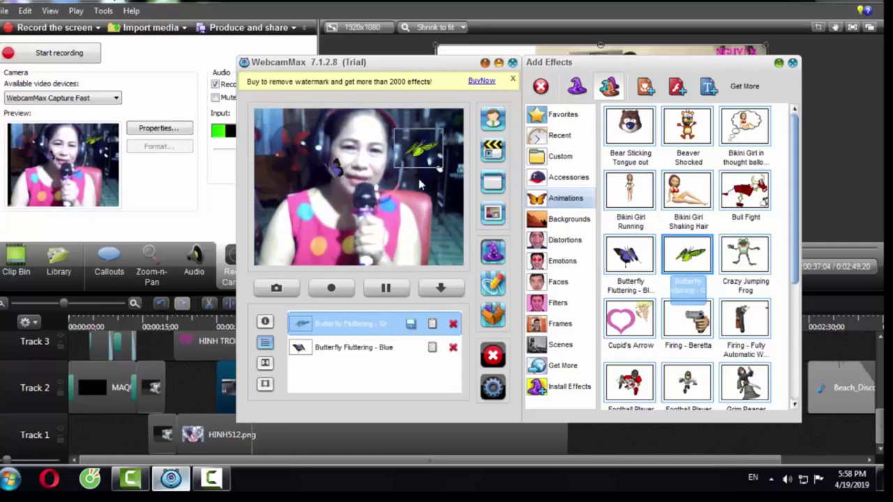
pyautogui.click(298, 203)
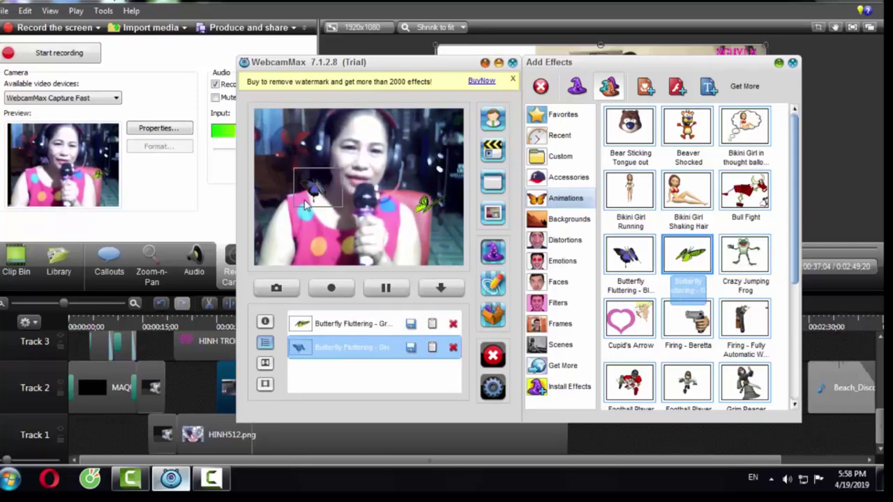
pyautogui.click(452, 349)
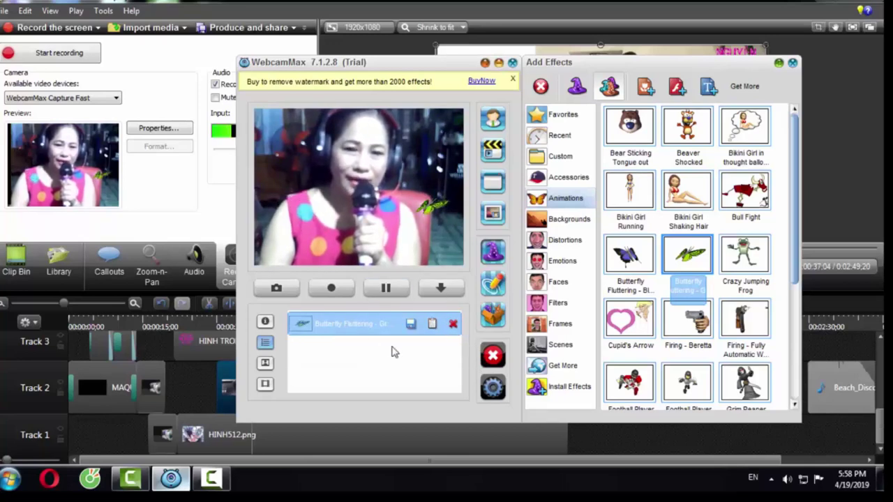
pyautogui.click(453, 323)
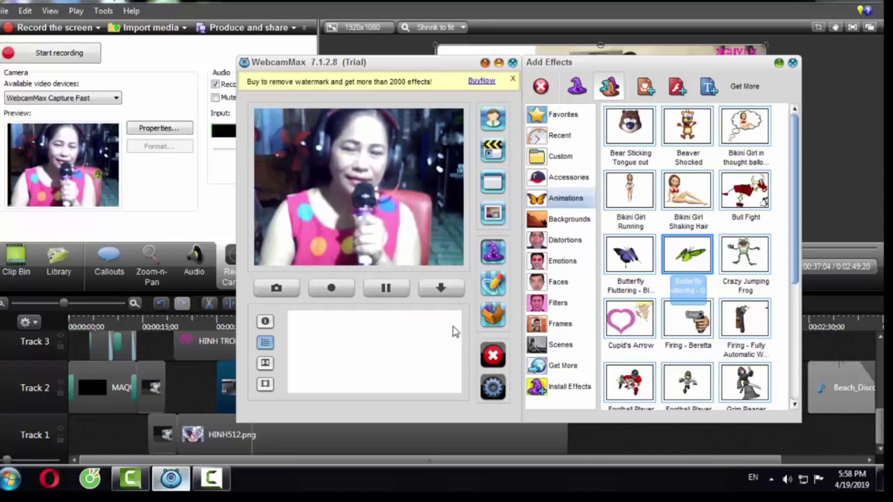
# - Try the Crazy Jumping Frog animation near the lower edge of the webcam picture and remove it
pyautogui.click(745, 257)
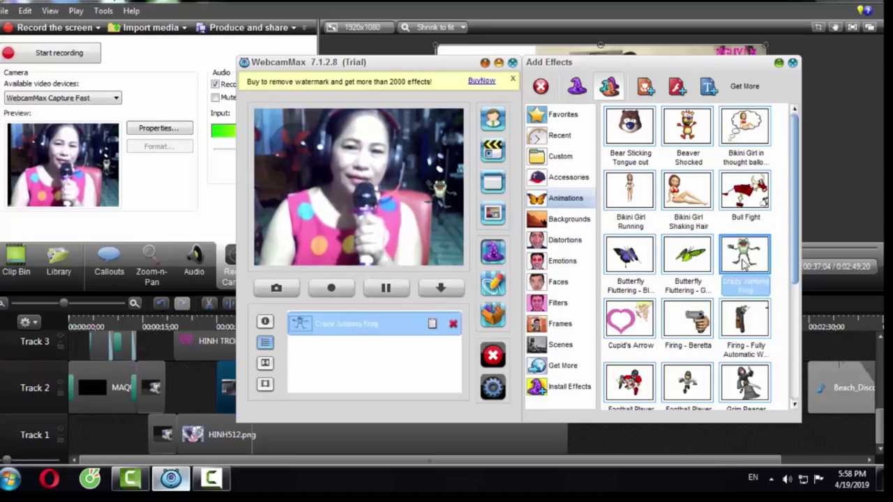
pyautogui.moveTo(443, 216); pyautogui.dragTo(415, 268)
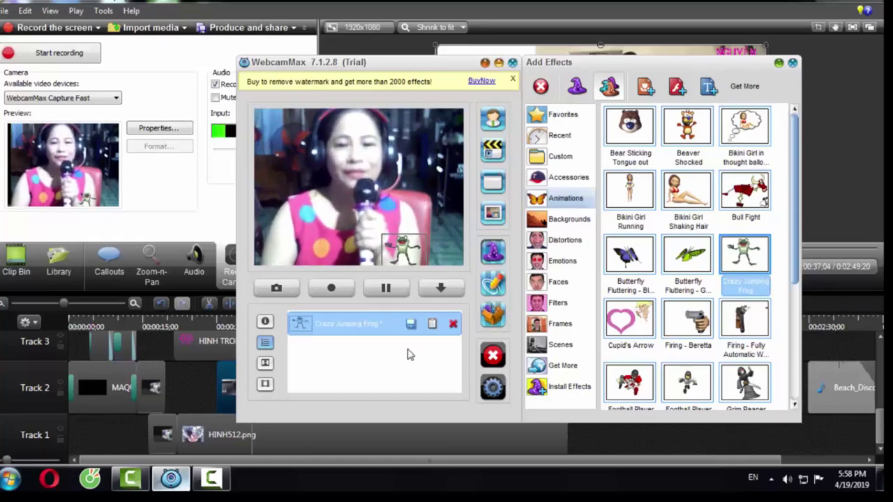
pyautogui.click(453, 324)
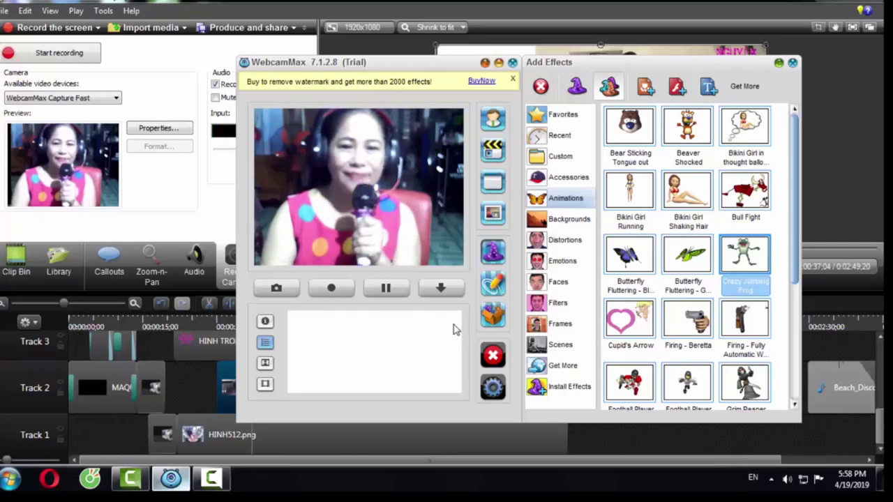
# - Try the 3 in 1 distortion effect on the webcam picture and remove it
pyautogui.click(566, 241)
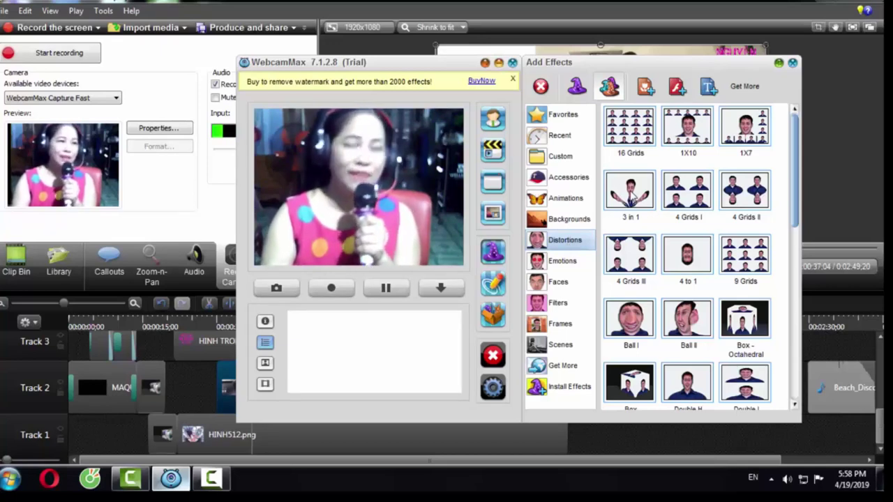
pyautogui.click(628, 199)
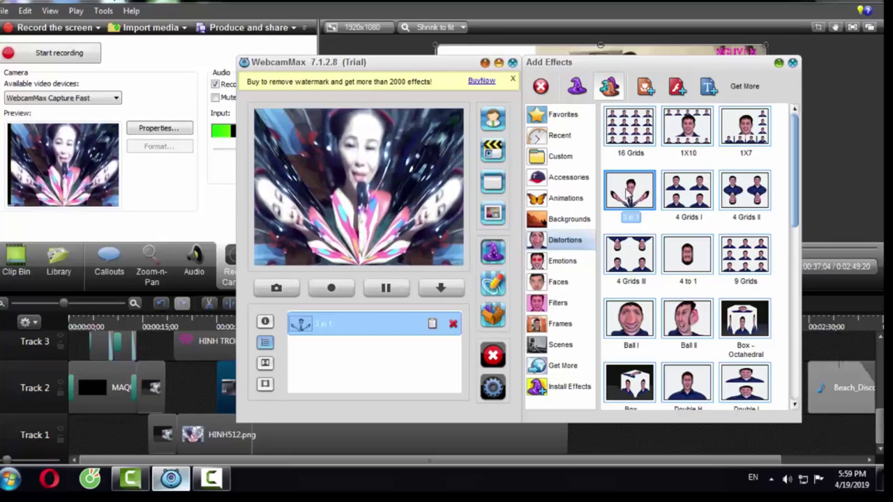
pyautogui.click(630, 195)
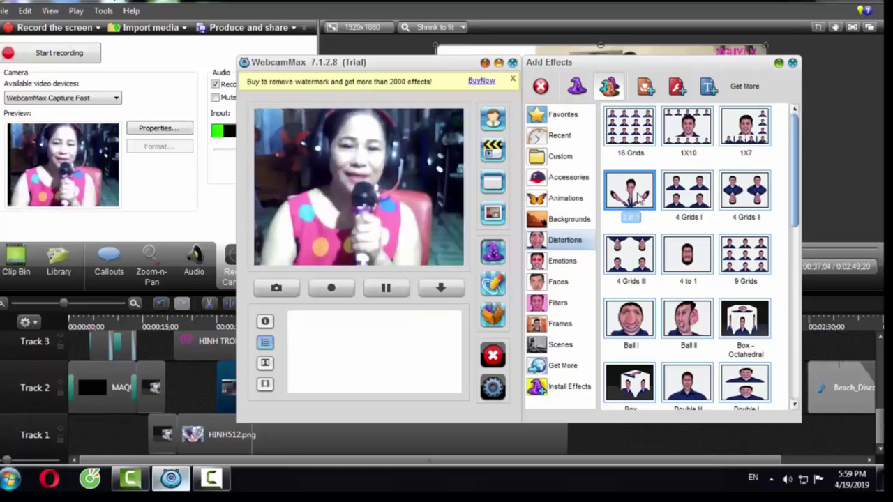
# - Try the 4 Grids I, 4 Grids II and 4 Grids III distortions on the webcam picture and remove each one
pyautogui.click(688, 201)
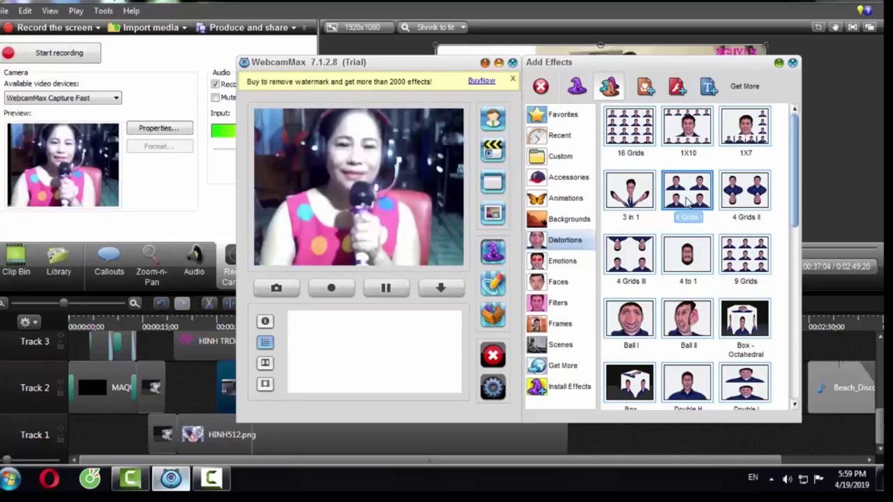
pyautogui.click(761, 200)
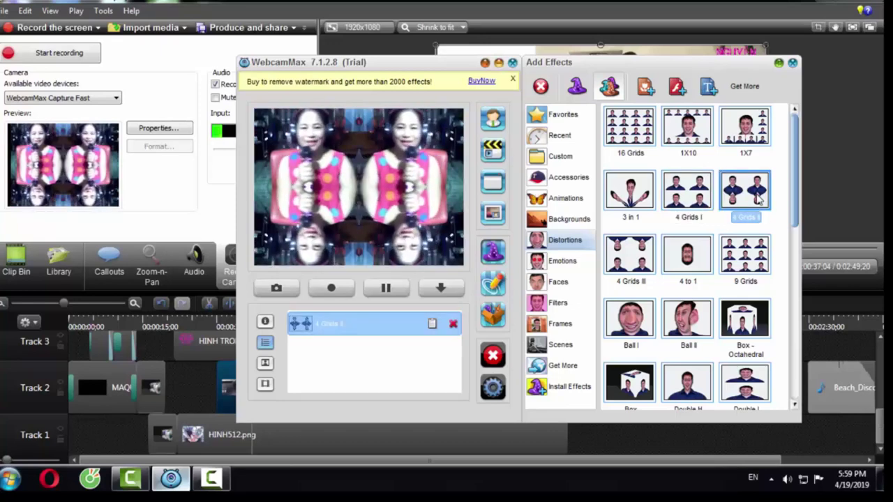
pyautogui.click(760, 200)
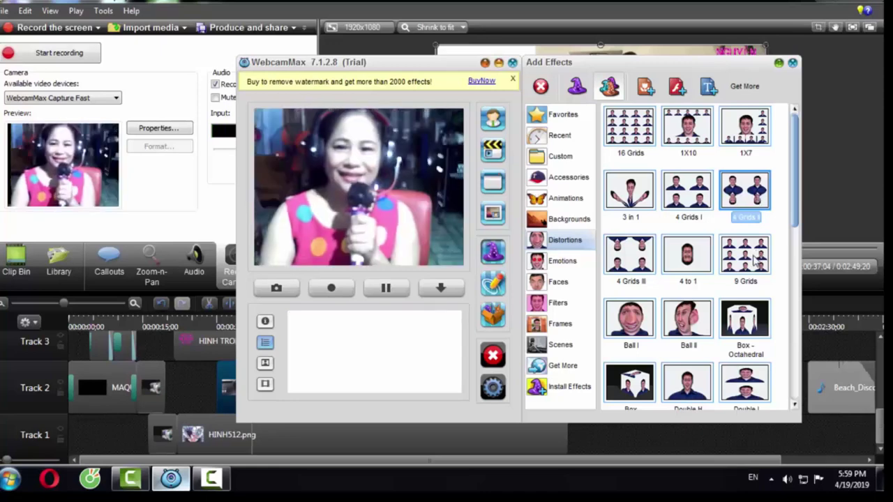
pyautogui.click(642, 271)
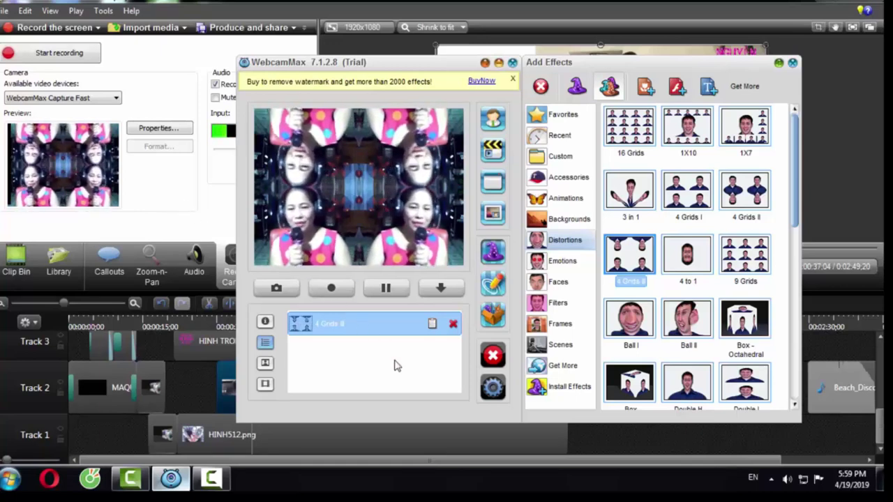
pyautogui.click(452, 324)
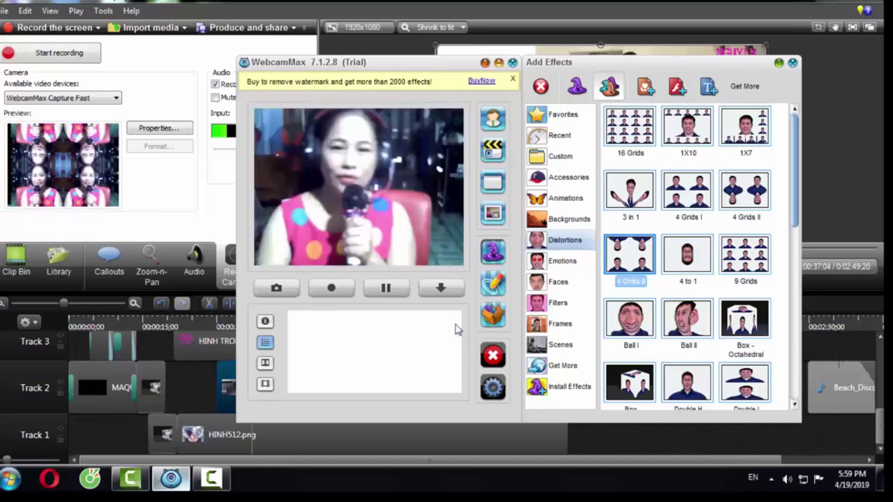
# - Try the 9 Grids and Box - Octahedral distortions on the webcam picture and remove both
pyautogui.click(738, 268)
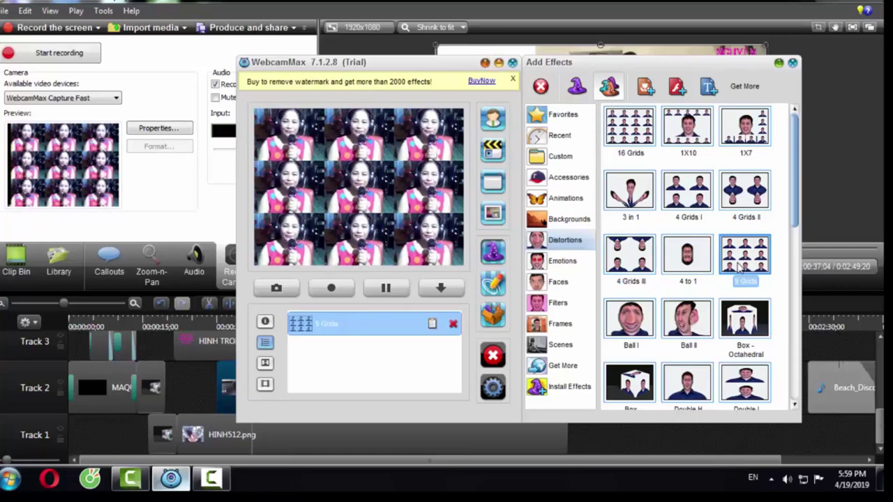
pyautogui.click(740, 269)
pyautogui.click(736, 317)
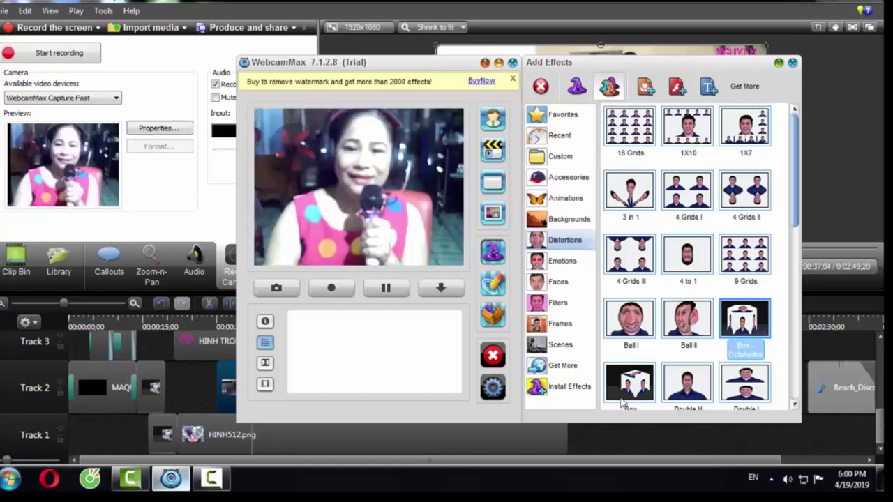
# - Try the Box distortion on the webcam picture and remove it
pyautogui.click(628, 389)
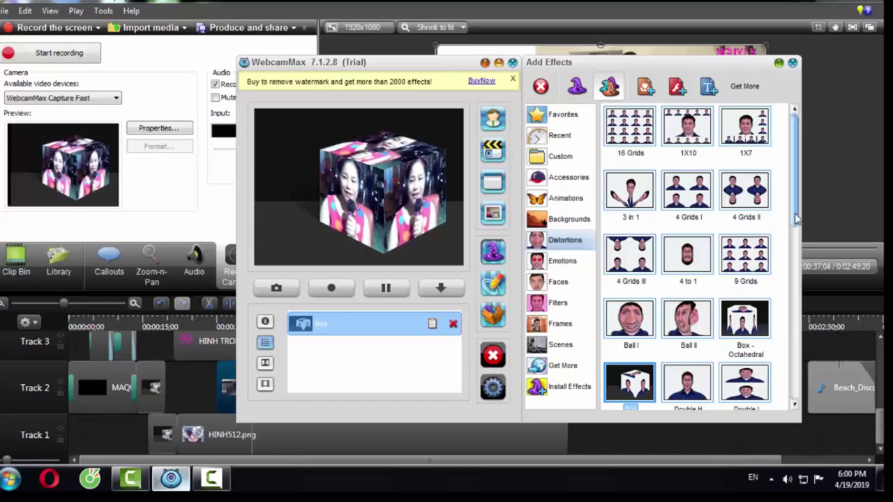
pyautogui.moveTo(796, 221); pyautogui.dragTo(799, 230)
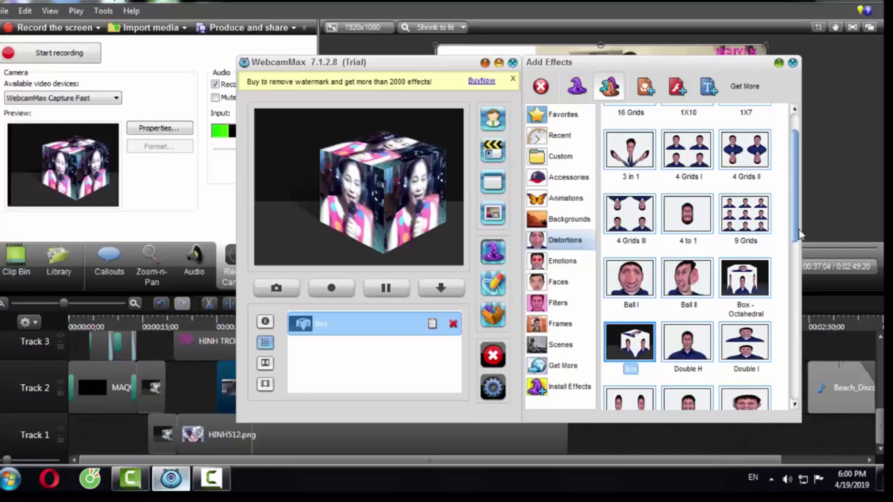
pyautogui.moveTo(800, 235); pyautogui.dragTo(800, 233)
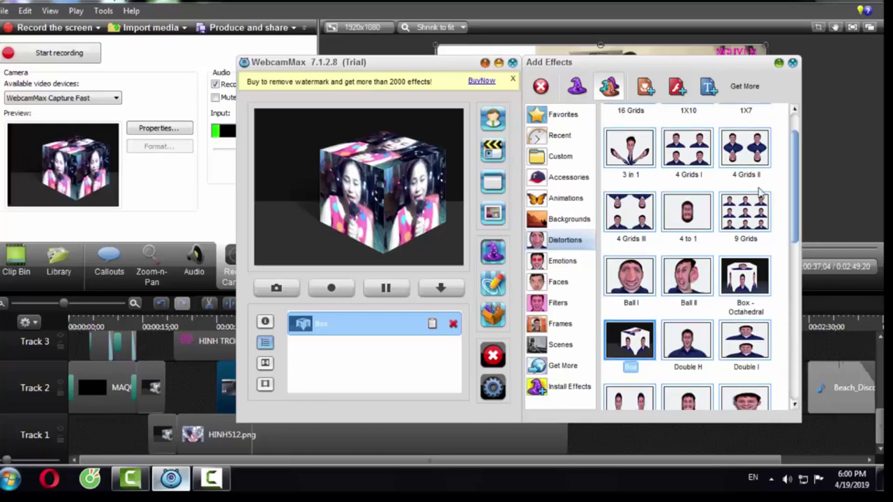
pyautogui.moveTo(801, 219); pyautogui.dragTo(800, 238)
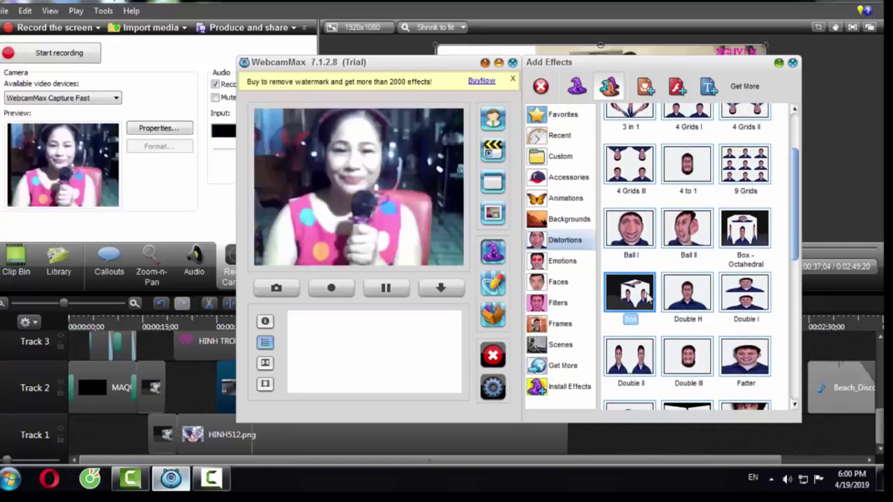
# - Try the Double H and Double II distortions on the webcam picture and remove both
pyautogui.click(688, 295)
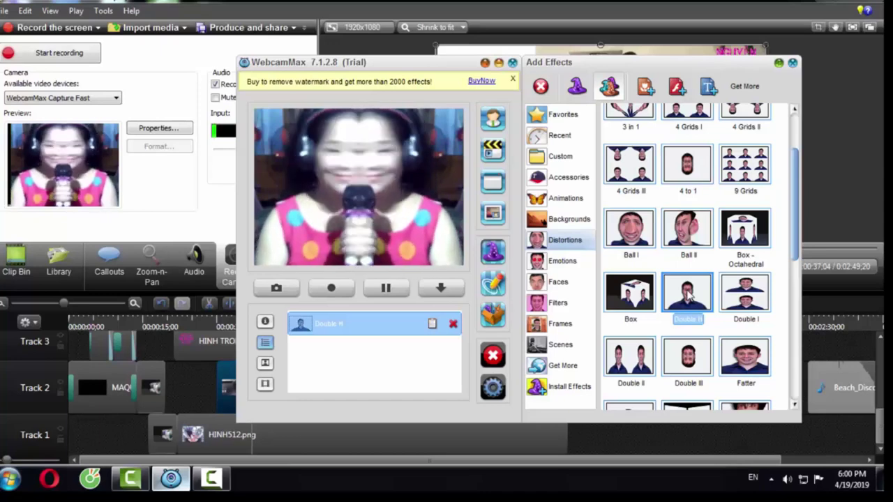
pyautogui.click(689, 296)
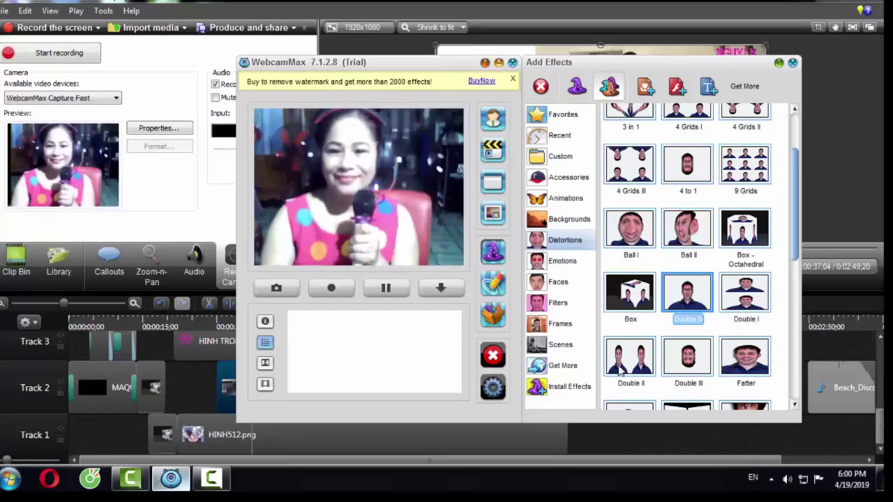
pyautogui.click(619, 371)
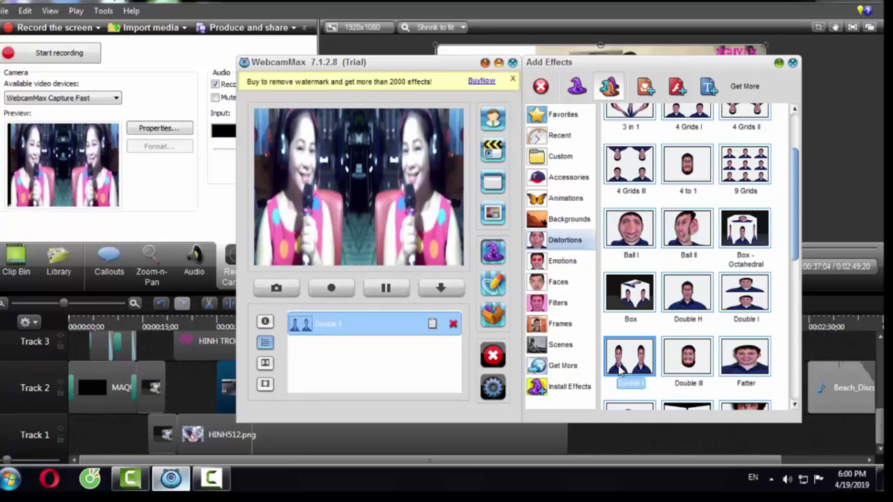
pyautogui.click(619, 372)
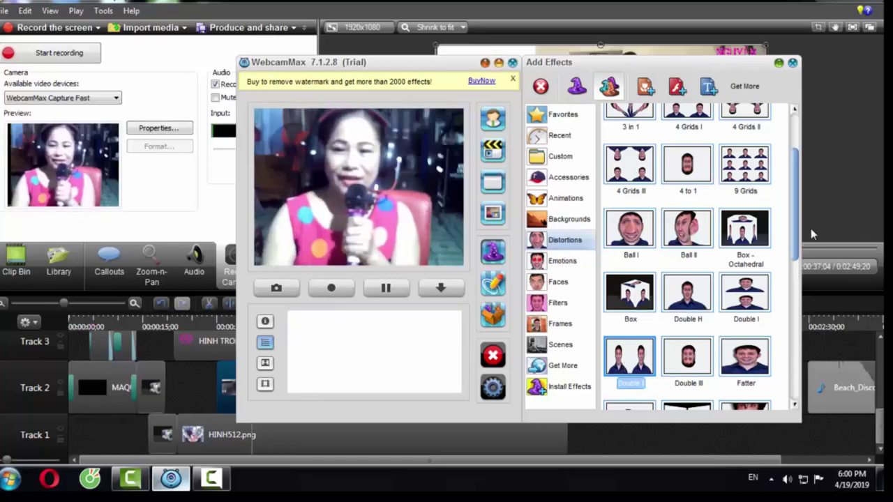
# - Try the Paper distortion on the webcam picture and remove it
pyautogui.moveTo(796, 234); pyautogui.dragTo(804, 260)
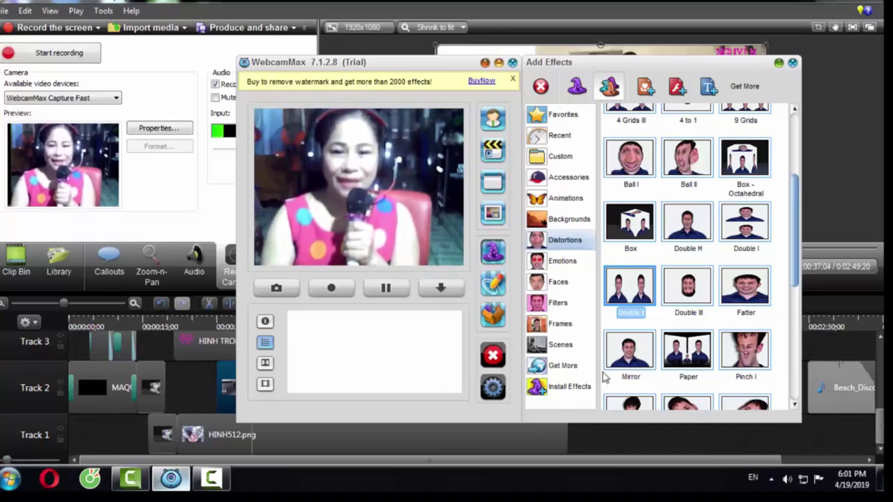
pyautogui.click(687, 363)
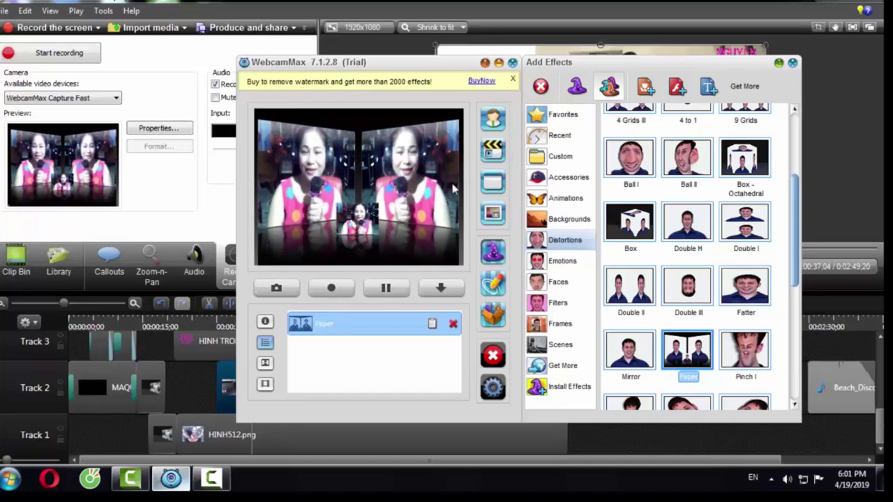
pyautogui.click(684, 358)
# - Try the Swirl I and Swirl II distortions on the webcam picture and remove both
pyautogui.moveTo(797, 268); pyautogui.dragTo(808, 344)
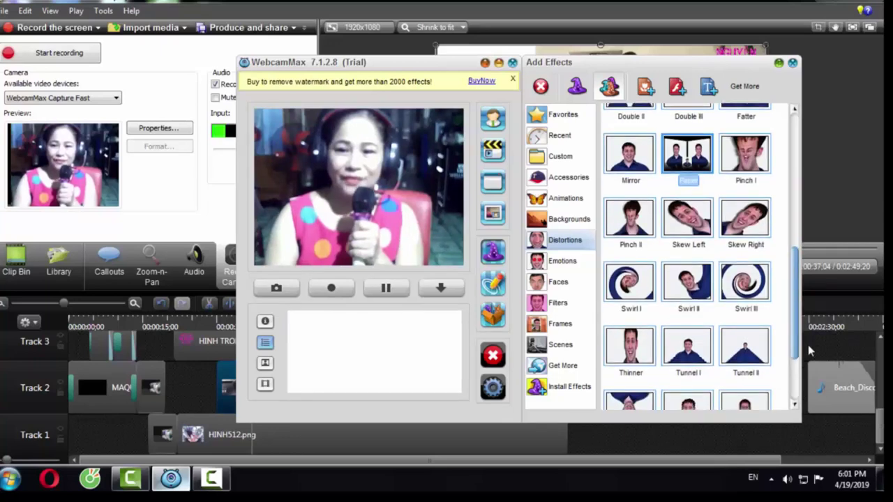
pyautogui.click(630, 282)
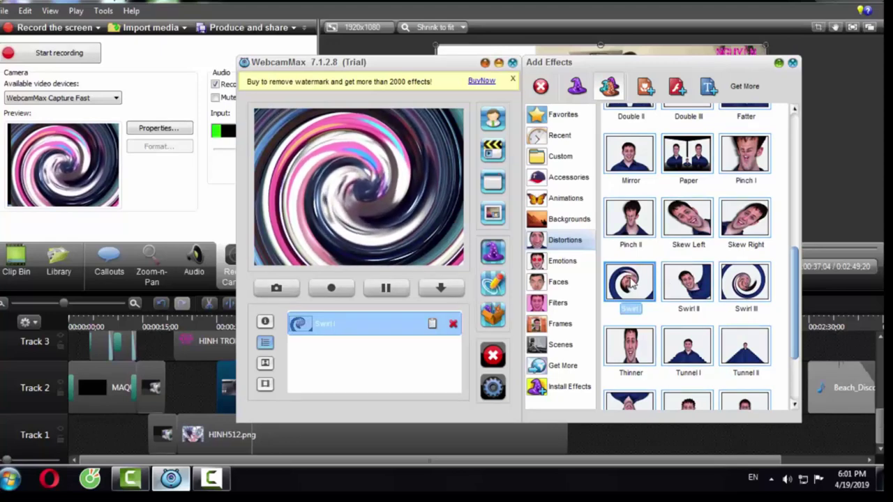
pyautogui.click(632, 284)
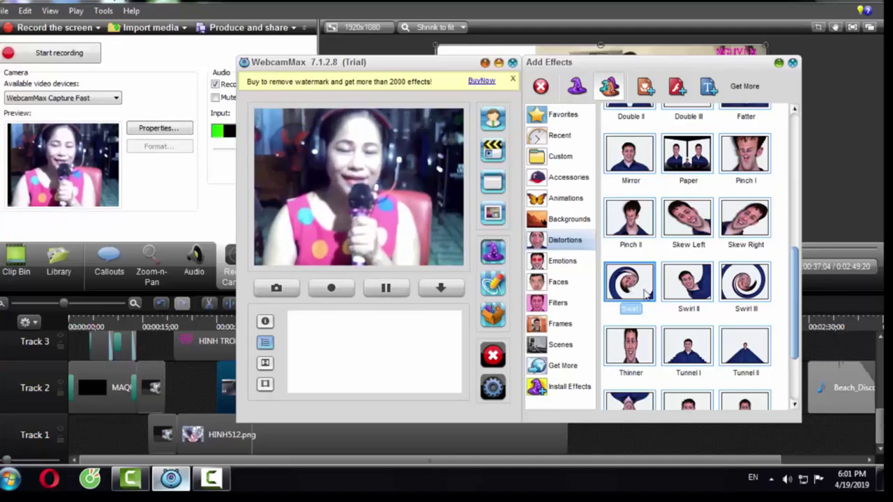
pyautogui.click(696, 297)
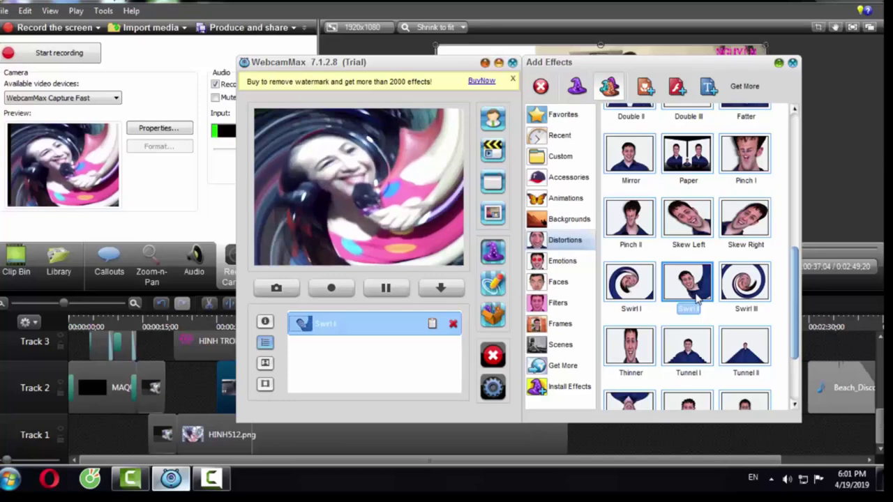
pyautogui.click(697, 298)
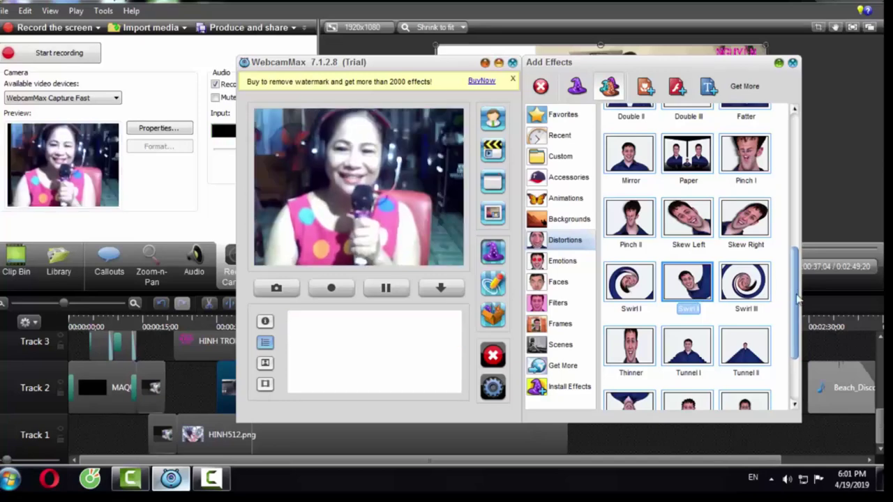
# - Try the Upside Down distortion on the webcam picture and remove it
pyautogui.scroll(-3, 781, 295)
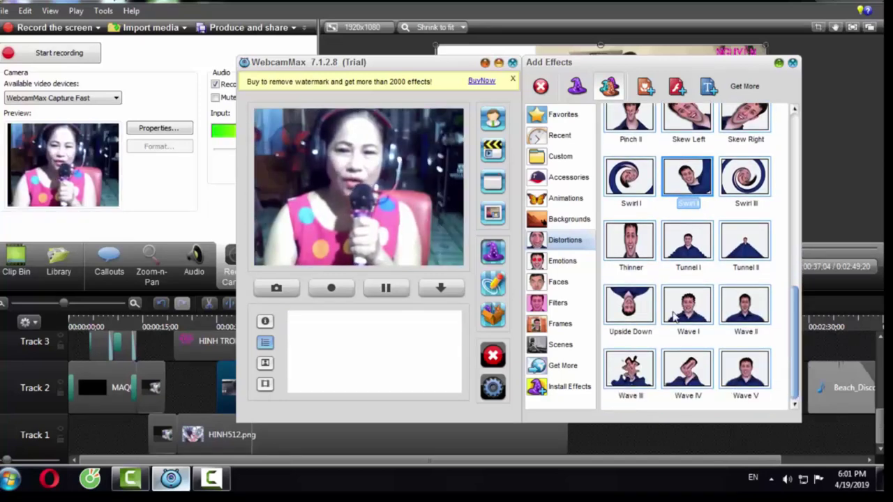
pyautogui.click(643, 313)
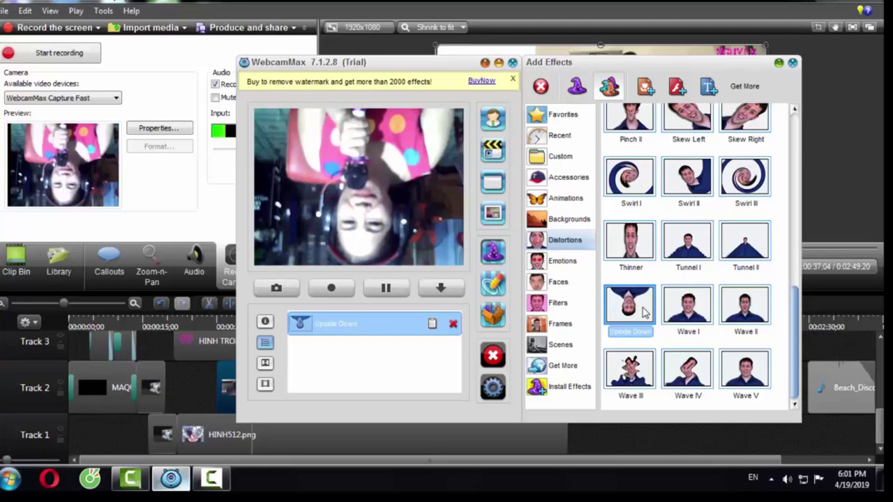
pyautogui.click(643, 313)
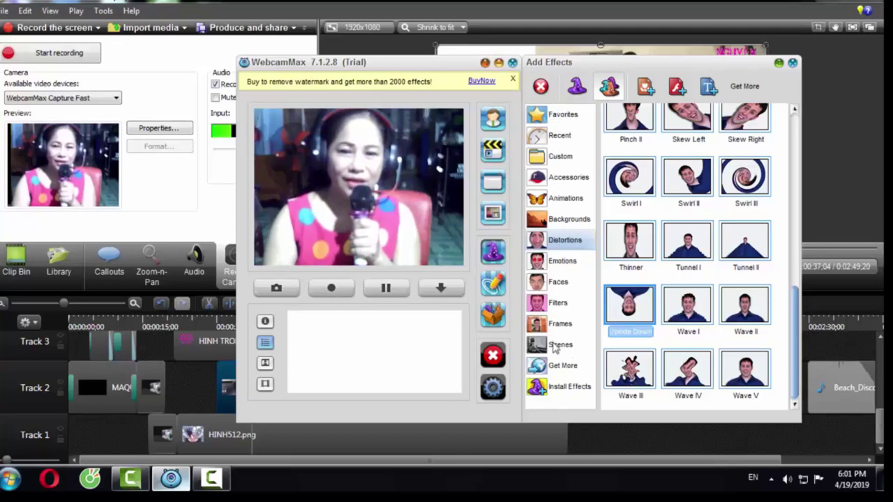
pyautogui.click(561, 267)
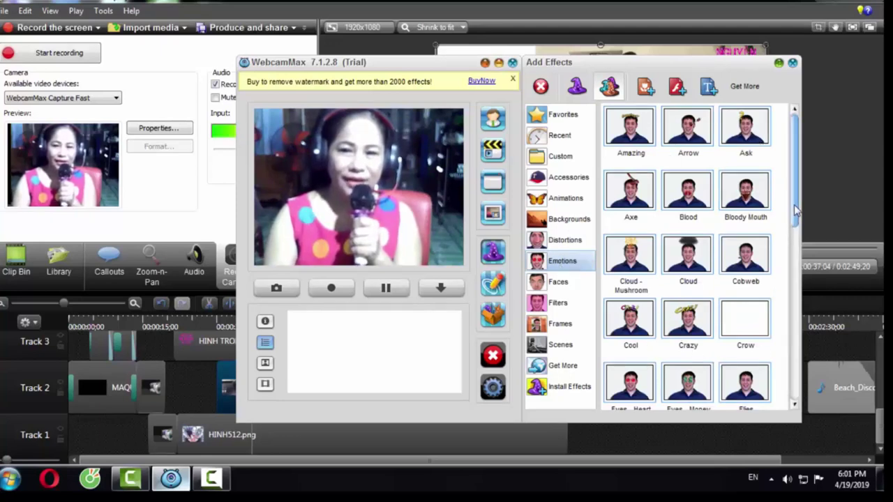
pyautogui.moveTo(796, 230); pyautogui.dragTo(791, 190)
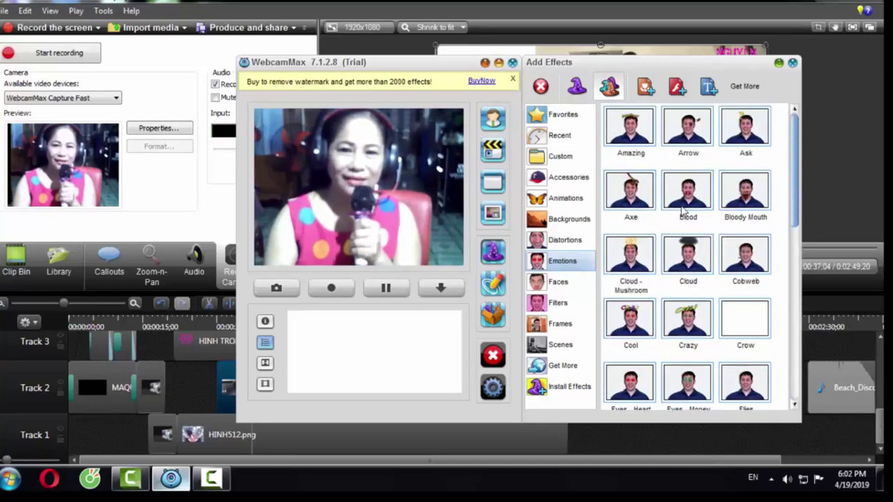
# - Try the Kristen Stewart and Mask - Loki face effects on the webcam picture and remove both
pyautogui.click(558, 286)
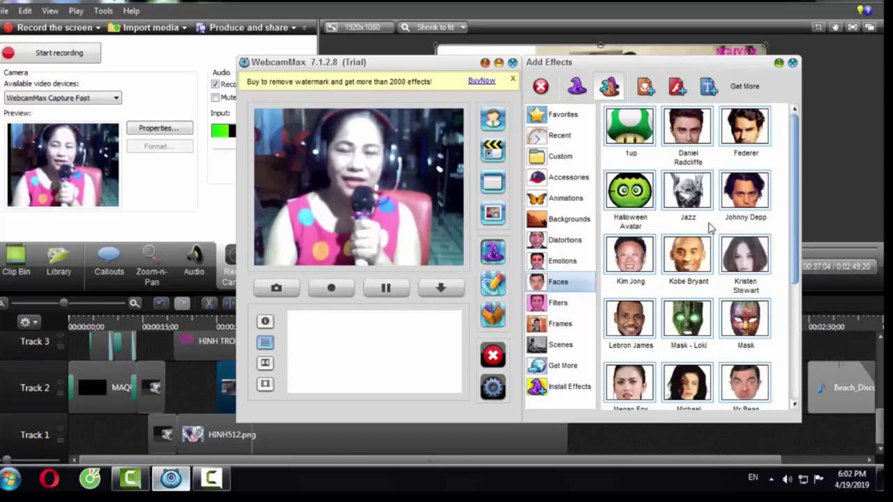
pyautogui.click(743, 263)
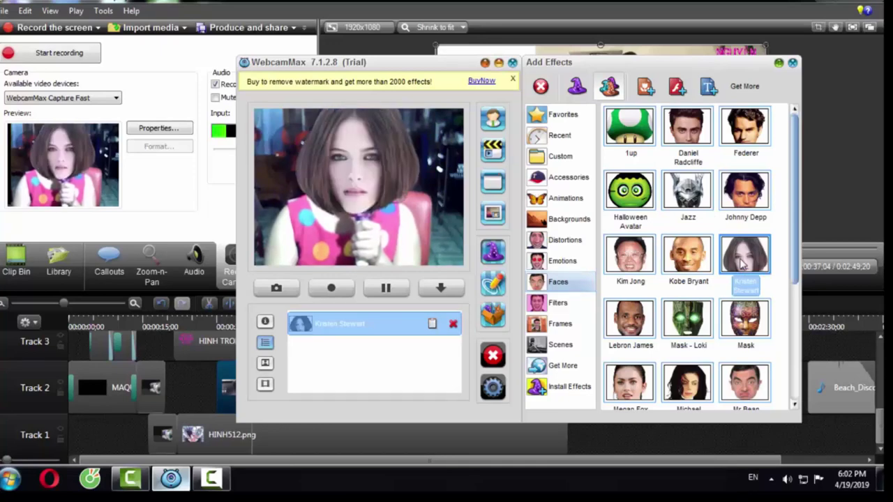
pyautogui.click(452, 325)
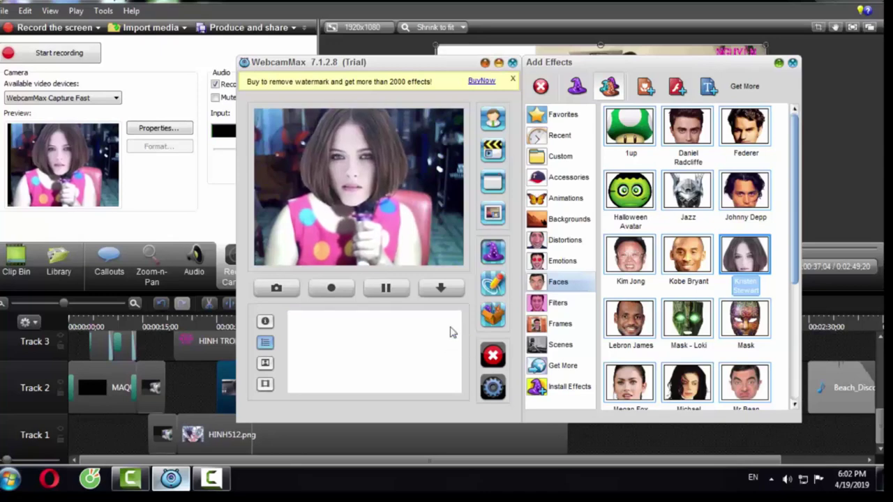
pyautogui.click(684, 331)
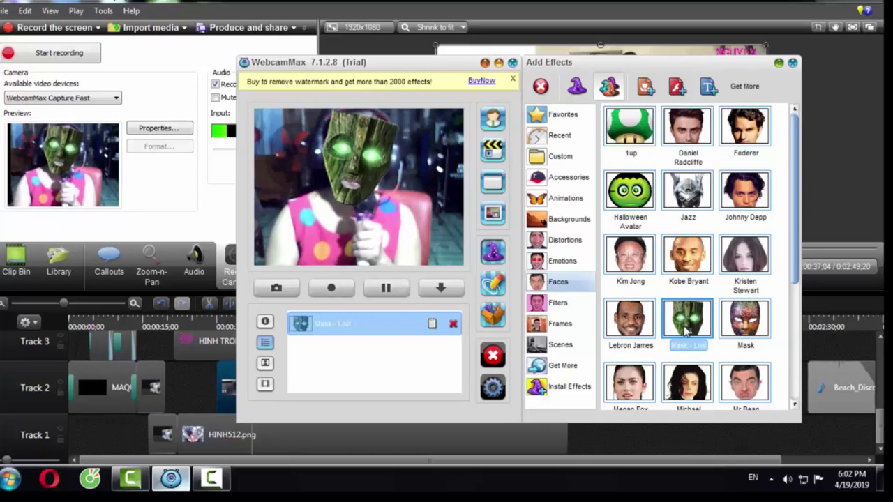
pyautogui.click(687, 333)
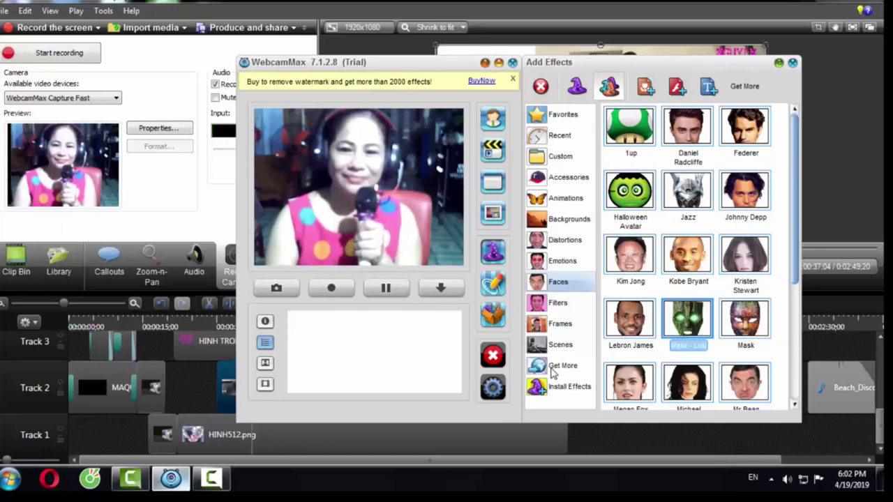
# - Apply the Cobweb frame effect to the webcam picture
pyautogui.click(549, 328)
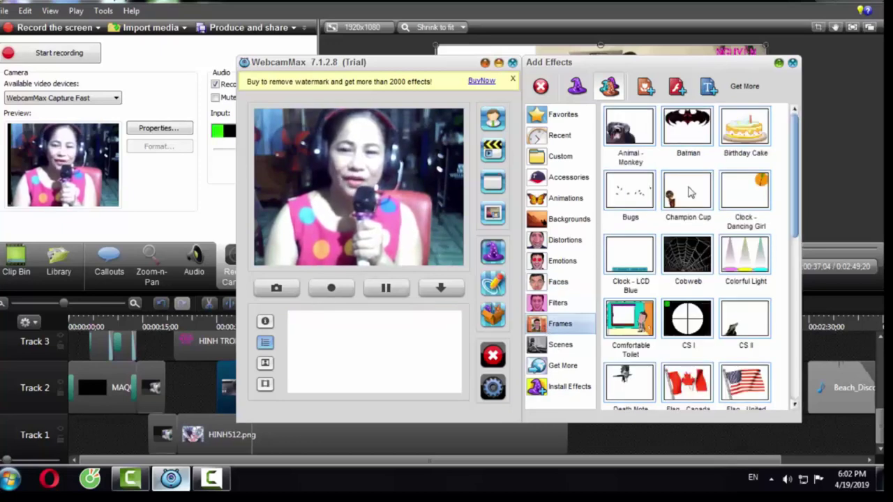
pyautogui.moveTo(791, 206); pyautogui.dragTo(794, 278)
pyautogui.scroll(3, 696, 180)
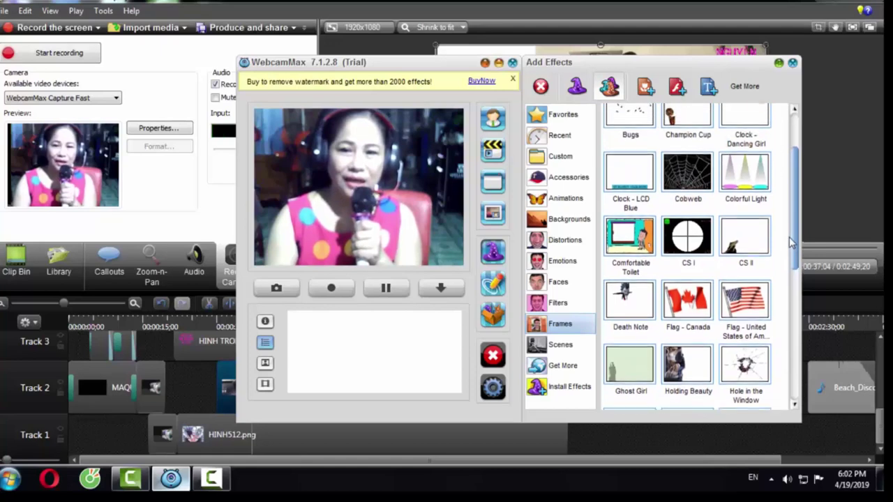
pyautogui.doubleClick(697, 180)
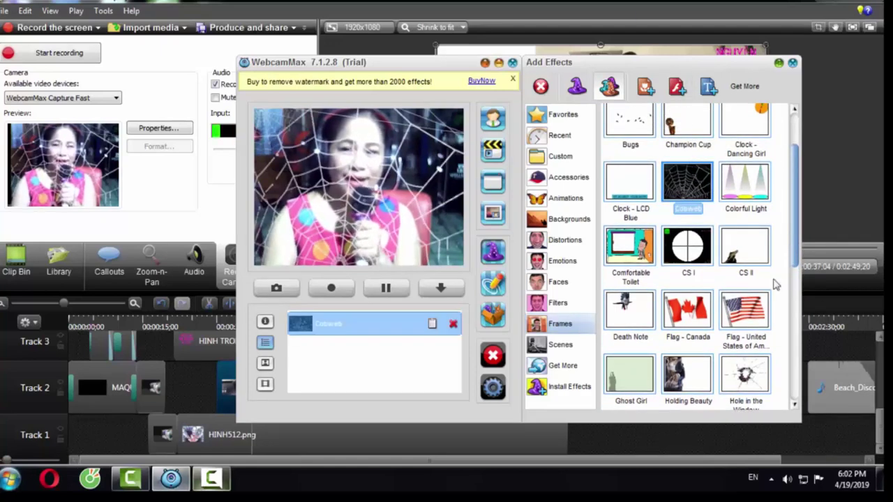
# - Add the Ghost Girl frame over Cobweb, remove both, and try Ghost Girl alone before removing it
pyautogui.doubleClick(623, 384)
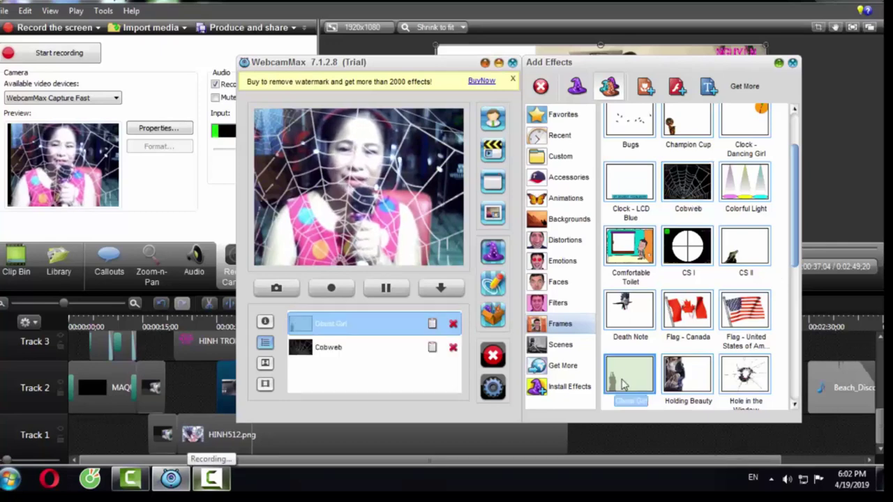
pyautogui.click(453, 326)
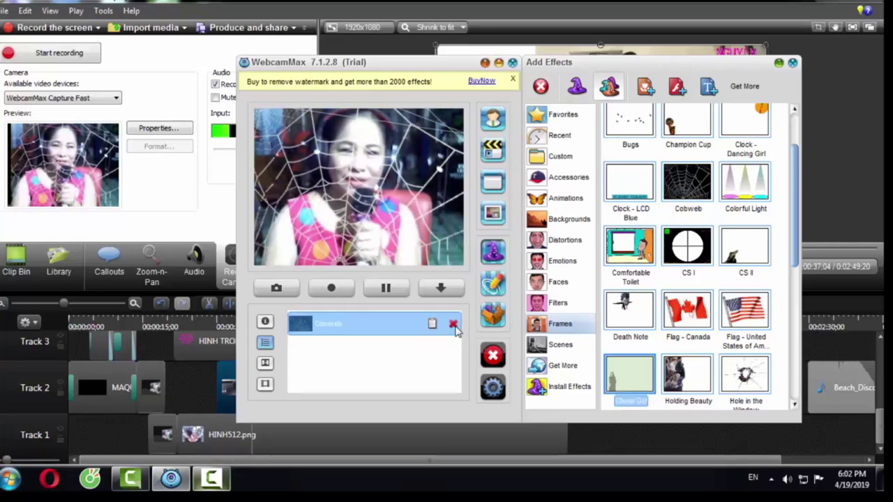
pyautogui.click(690, 199)
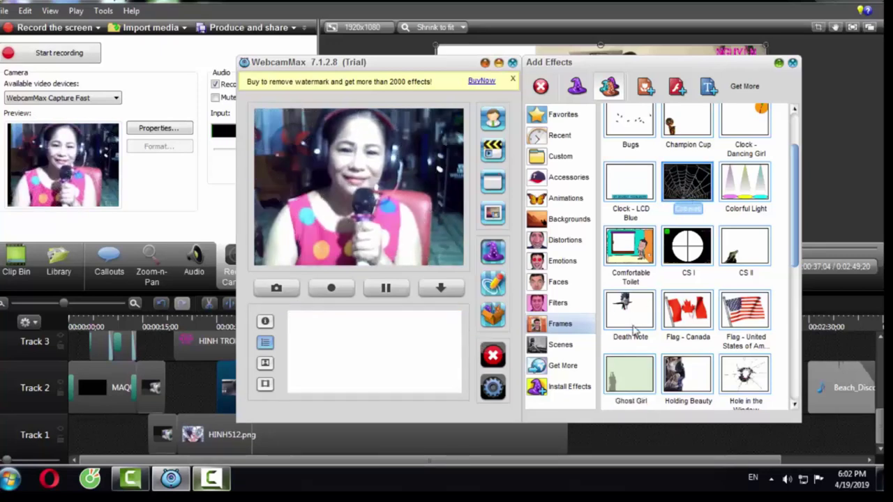
pyautogui.click(615, 384)
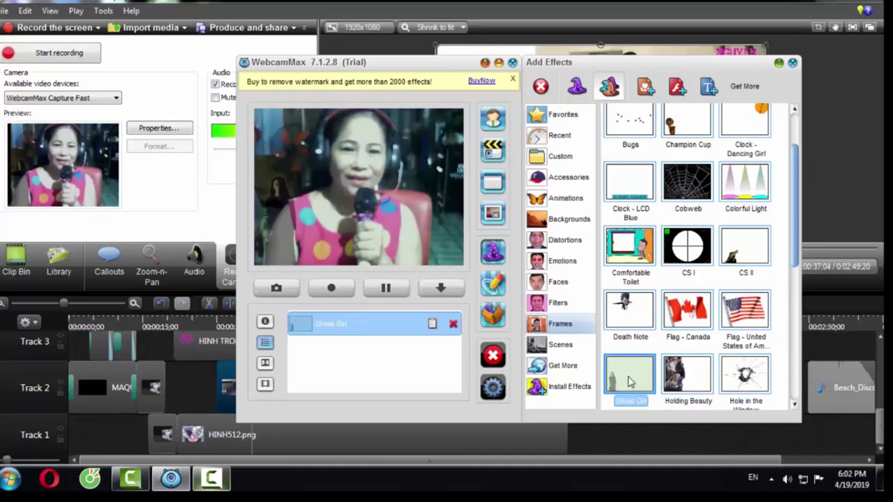
pyautogui.click(453, 325)
# - Try the Hole in the Window frame on the webcam picture and remove it
pyautogui.scroll(-3, 800, 260)
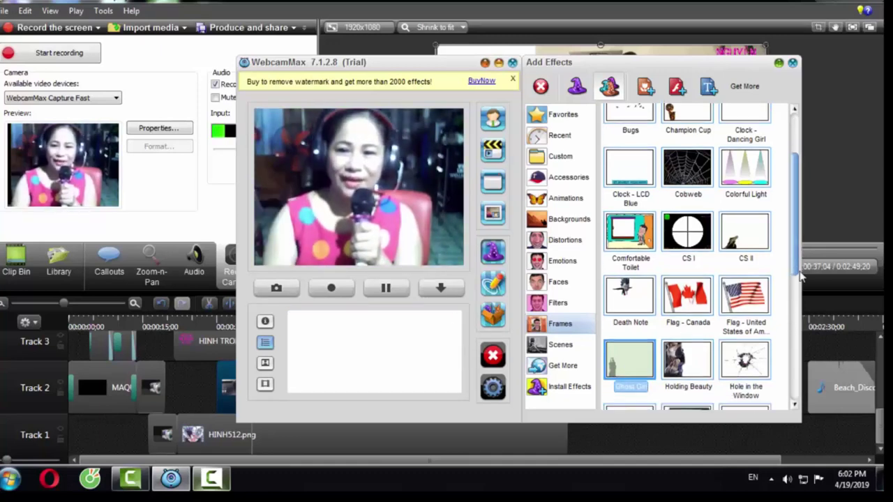
pyautogui.click(765, 279)
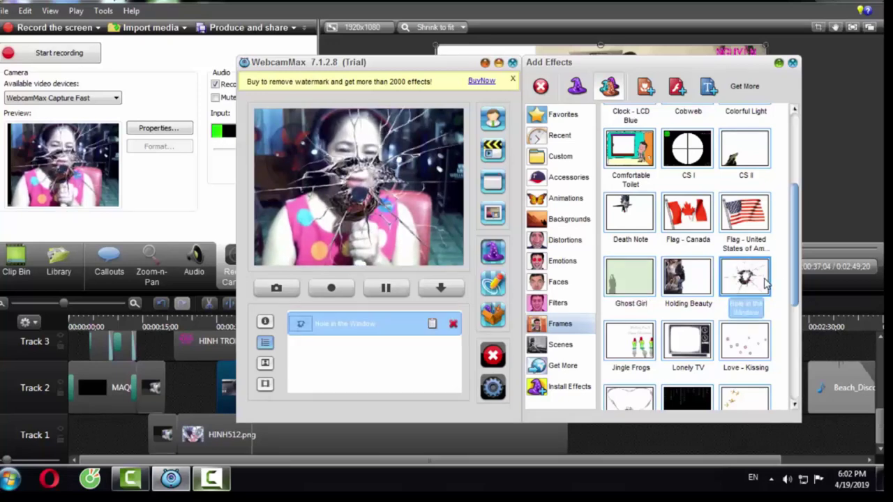
pyautogui.click(454, 325)
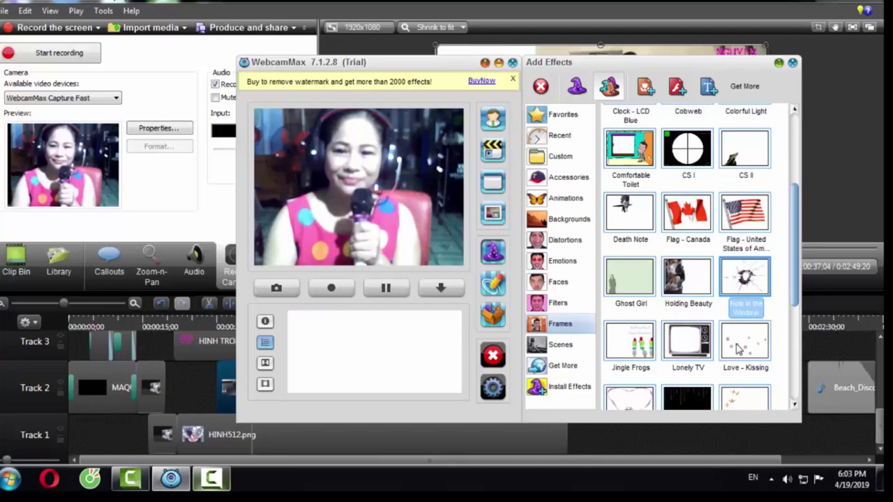
# - Apply the Lonely TV frame to the webcam picture and stretch it to fill the whole picture
pyautogui.doubleClick(702, 351)
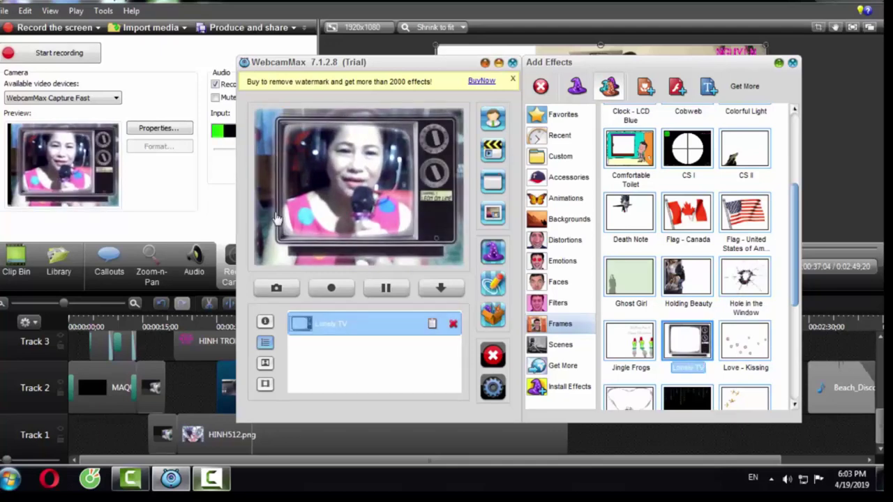
pyautogui.moveTo(334, 218); pyautogui.dragTo(318, 211)
pyautogui.moveTo(447, 198); pyautogui.dragTo(465, 205)
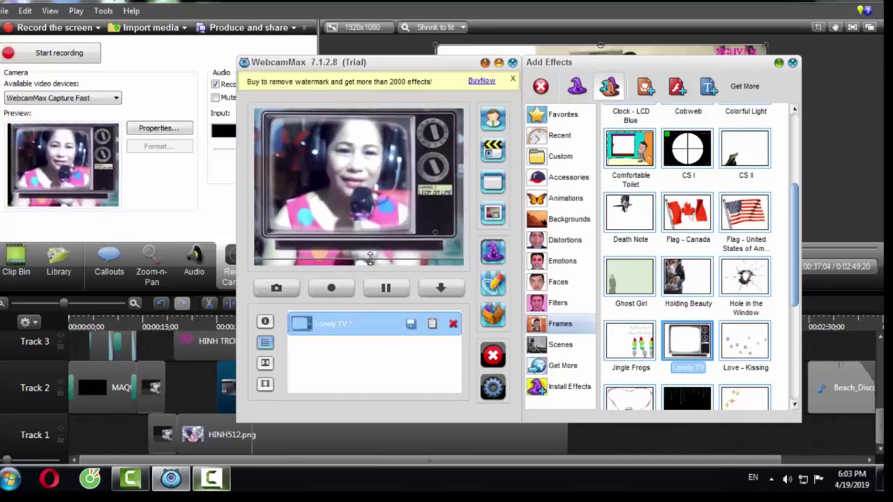
pyautogui.moveTo(371, 258); pyautogui.dragTo(376, 287)
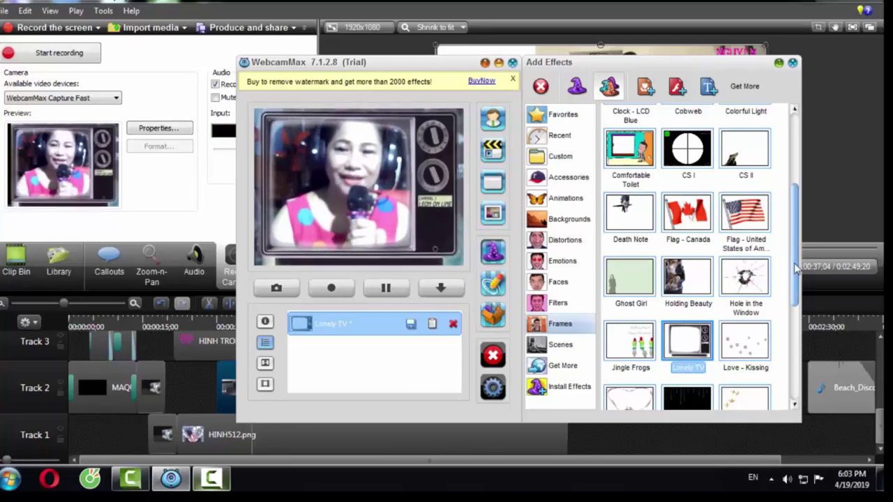
# - Remove the Lonely TV frame, and try and remove the Nature - Old Window frame
pyautogui.scroll(-5, 778, 279)
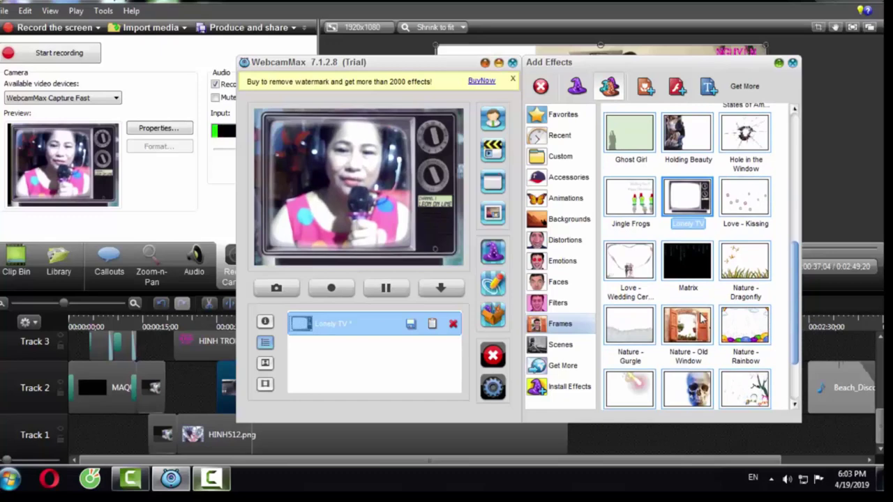
pyautogui.click(690, 204)
pyautogui.click(685, 328)
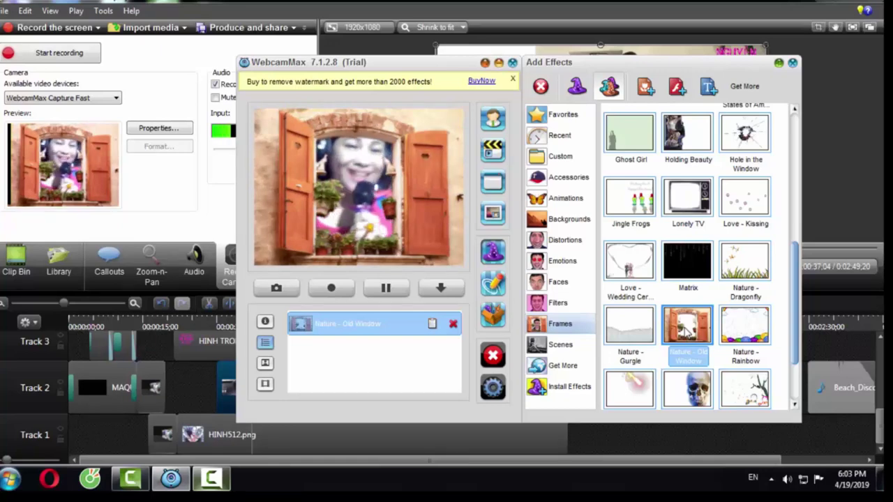
pyautogui.click(687, 332)
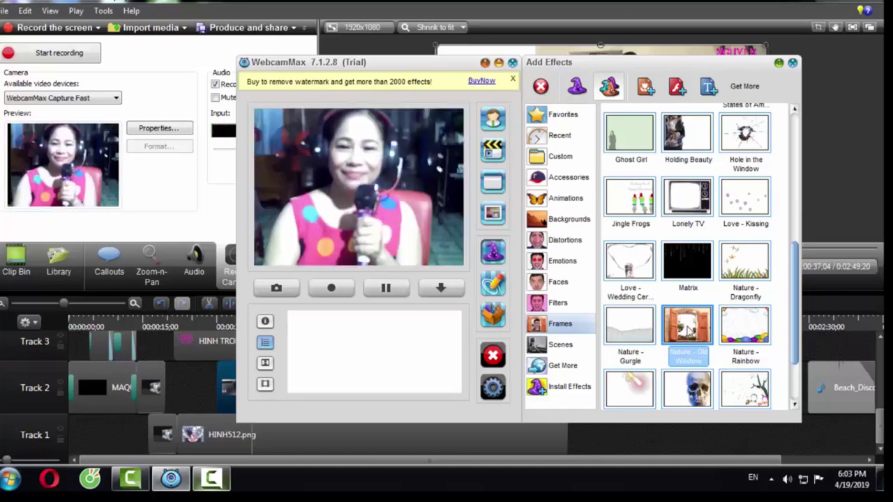
# - Try the Snow Couple frame shifted toward the picture's lower-right corner, try the Vista frame, and remove both
pyautogui.scroll(-1, 767, 363)
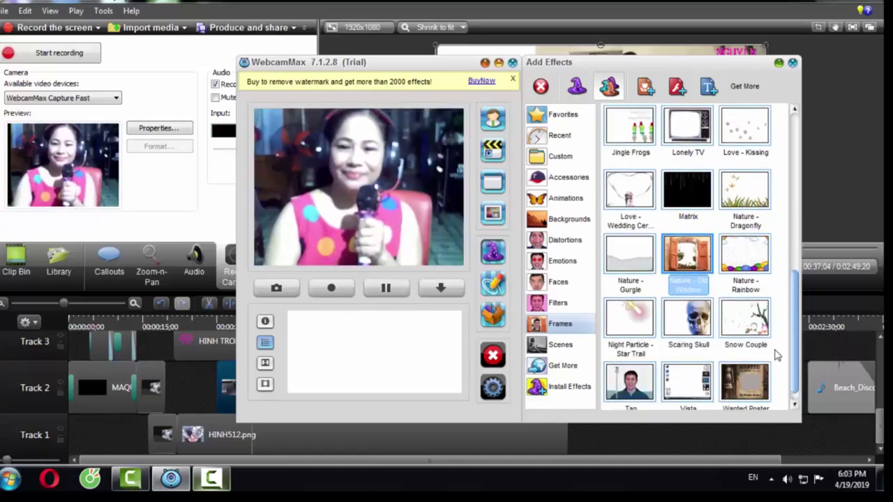
pyautogui.click(745, 332)
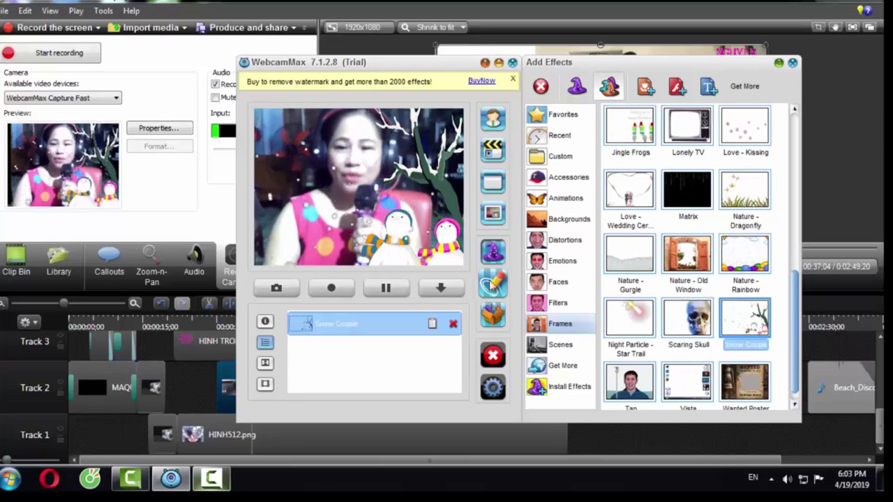
pyautogui.moveTo(443, 252); pyautogui.dragTo(471, 301)
pyautogui.click(416, 379)
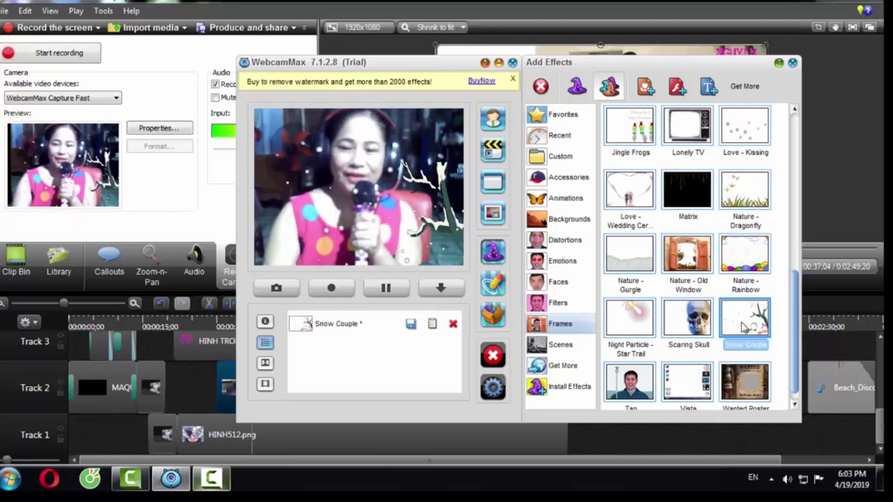
pyautogui.click(452, 324)
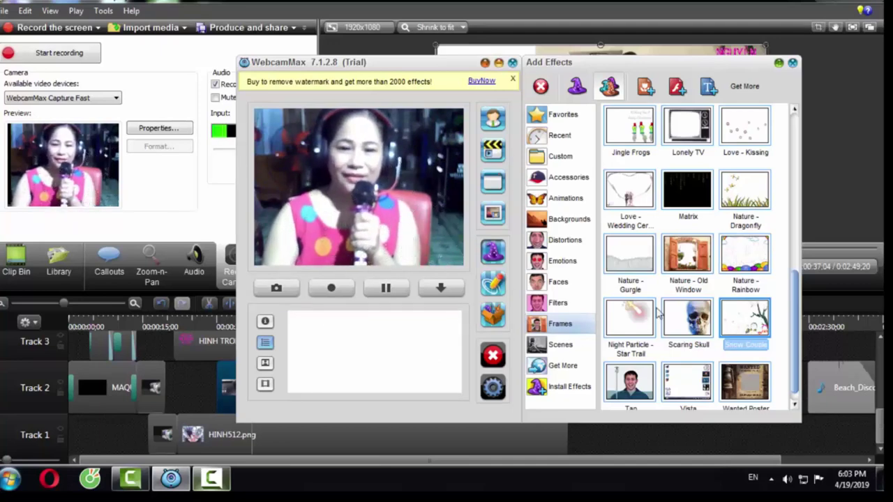
pyautogui.click(689, 379)
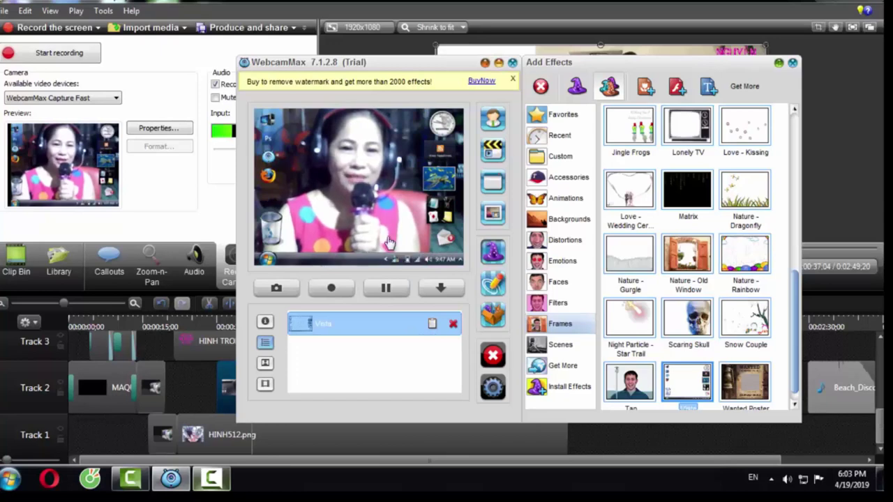
pyautogui.click(453, 325)
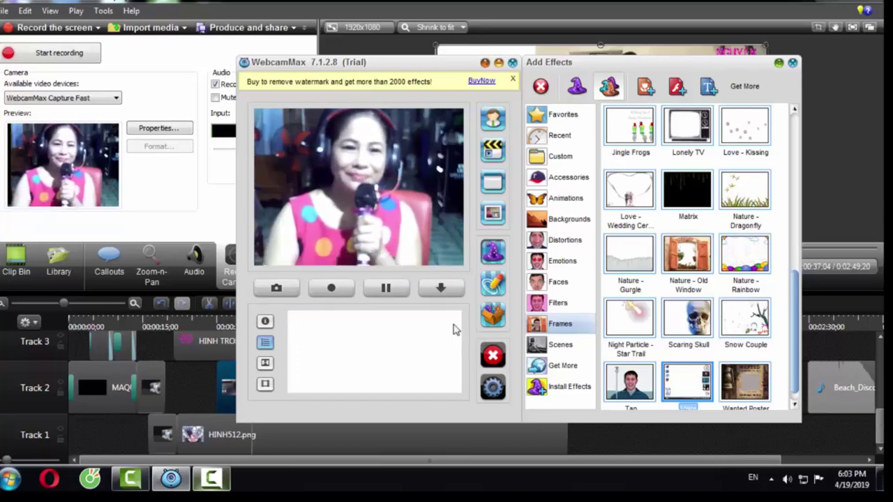
# - Try the Cinema scene effect on the webcam picture and remove it
pyautogui.moveTo(796, 299); pyautogui.dragTo(805, 279)
pyautogui.click(588, 343)
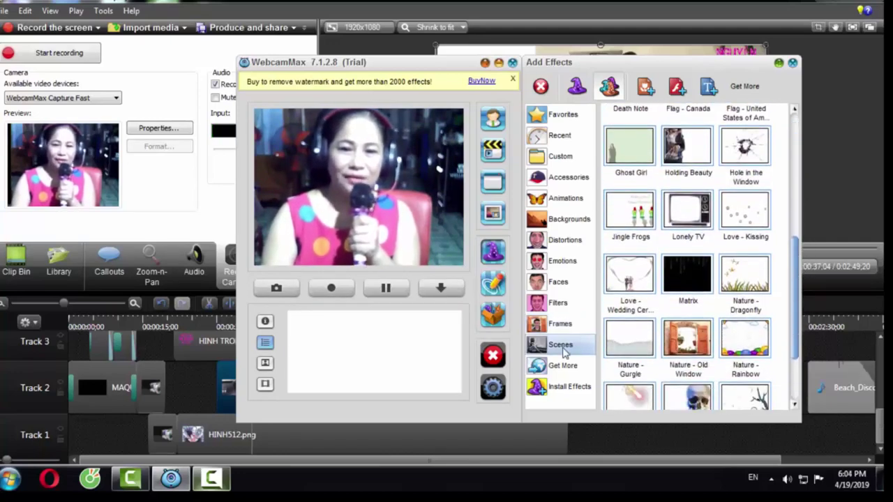
pyautogui.click(690, 187)
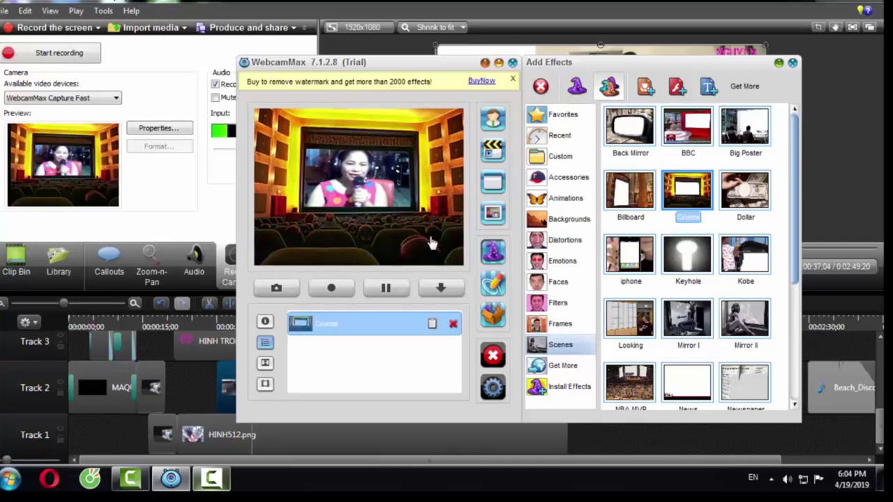
pyautogui.click(689, 199)
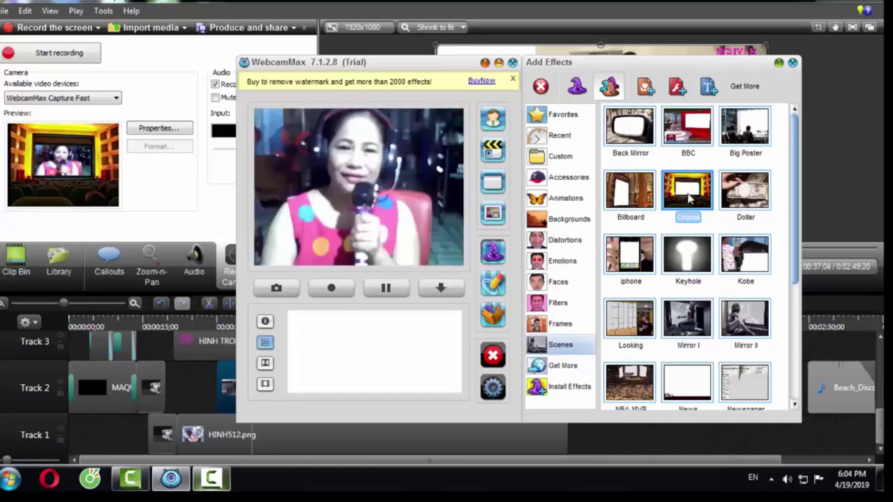
# - Apply the BBC scene to the webcam picture and minimise WebcamMax to return to Camtasia
pyautogui.click(694, 140)
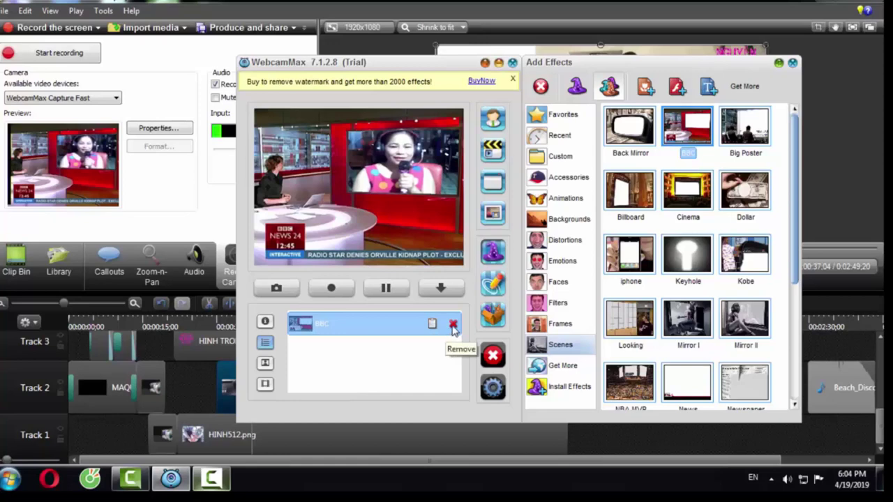
pyautogui.moveTo(417, 70); pyautogui.dragTo(421, 57)
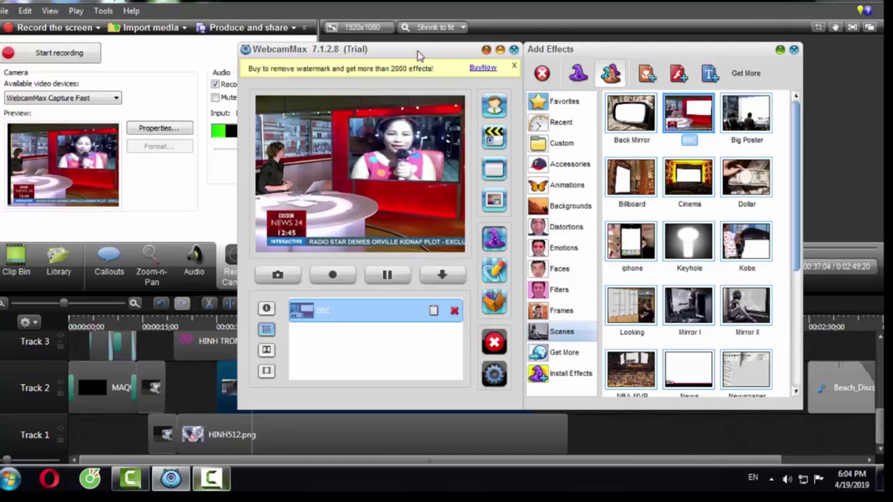
pyautogui.moveTo(417, 52); pyautogui.dragTo(487, 106)
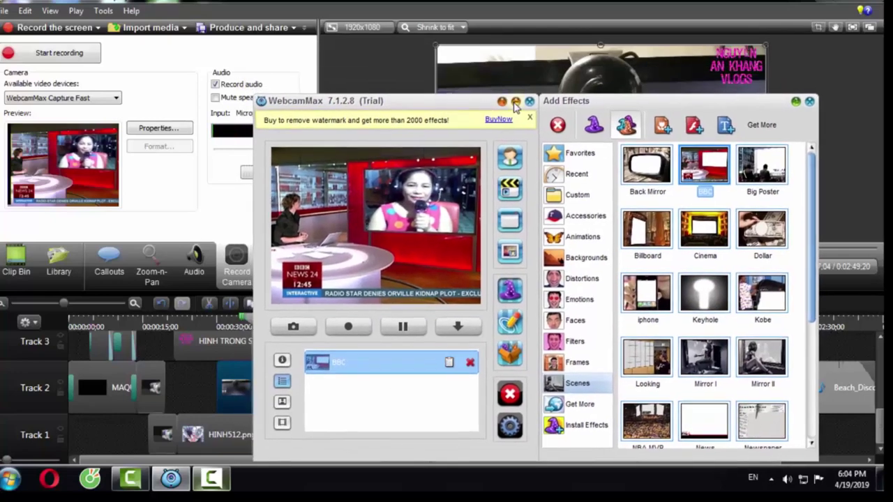
pyautogui.click(516, 101)
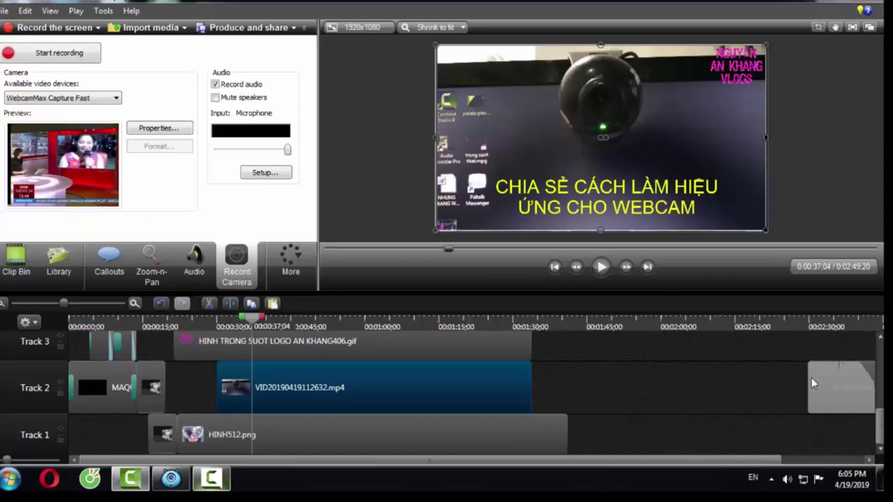
# - Move the Beach_Disco audio clip on Track 2 against the end of VID20190419112632.mp4 and place the playhead at 0:01:33;26
pyautogui.moveTo(830, 388); pyautogui.dragTo(554, 388)
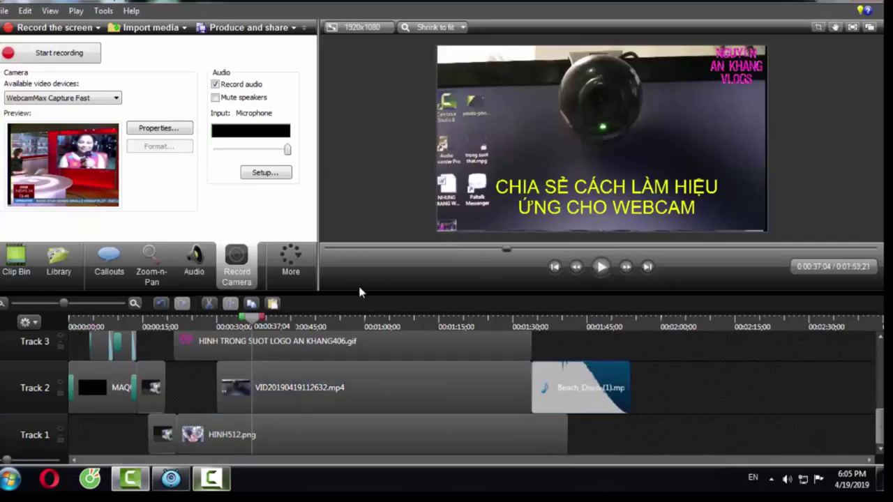
pyautogui.moveTo(251, 318); pyautogui.dragTo(533, 358)
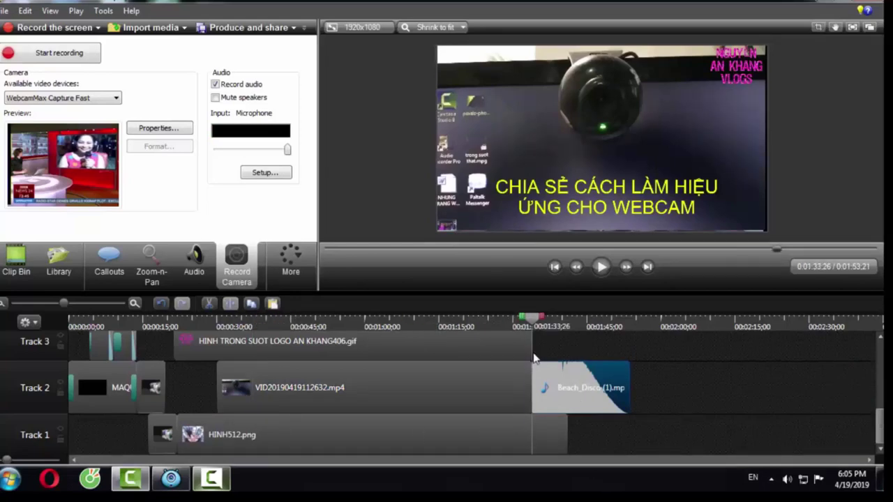